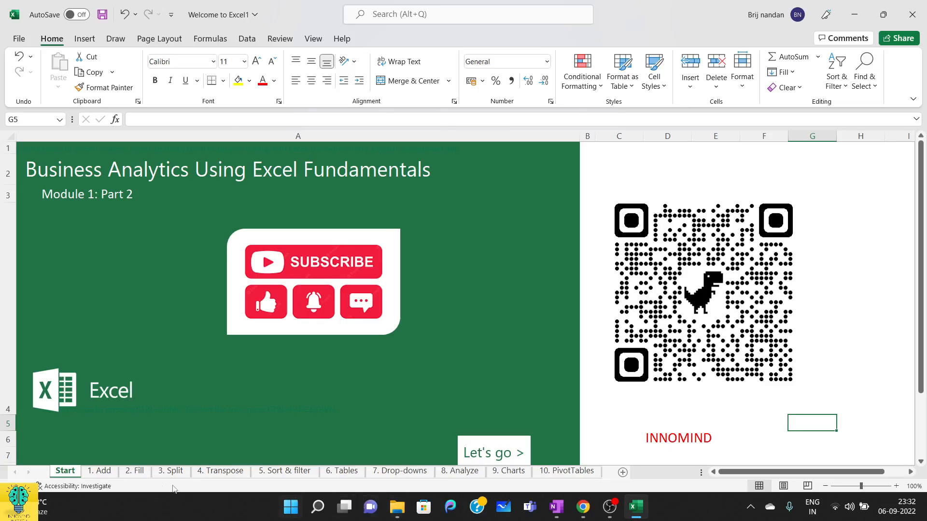
Go through the 1. Add lesson to the 2. Fill worksheet.
left_click(103, 474)
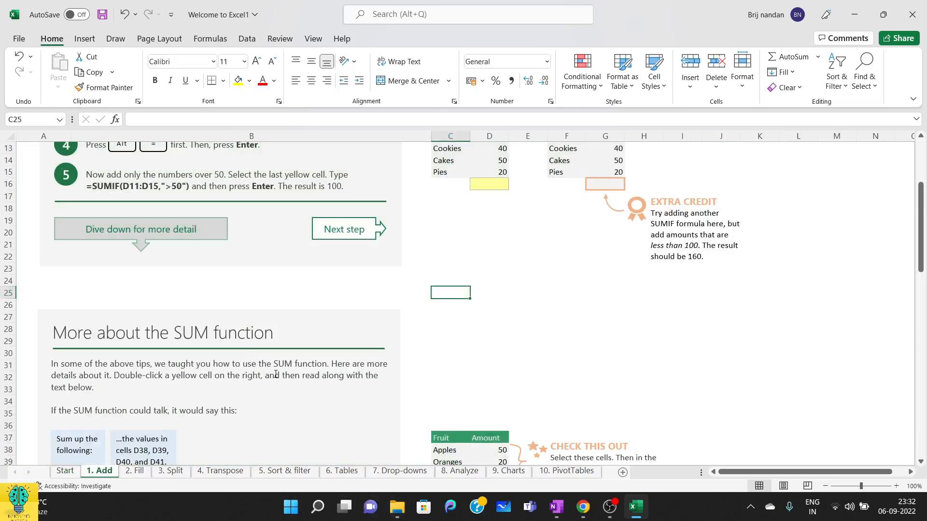
scroll(276, 375, "up", 5)
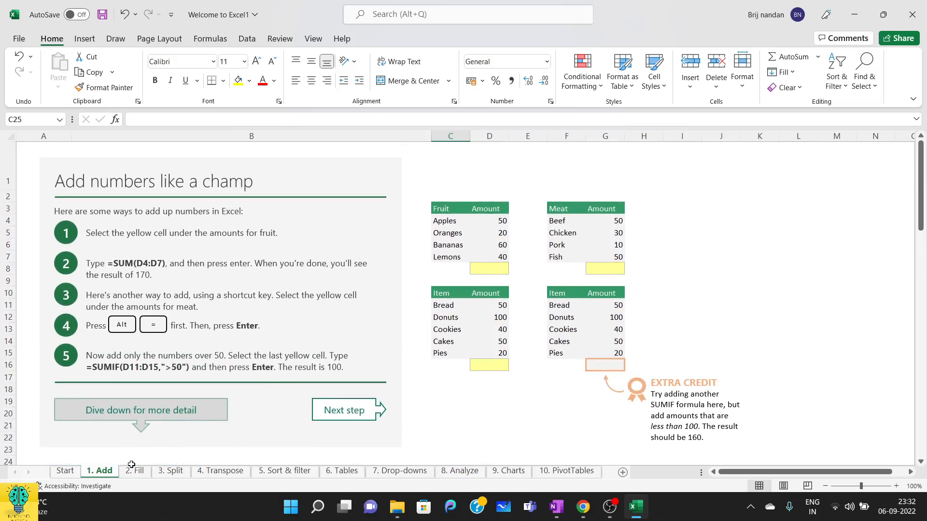
left_click(347, 418)
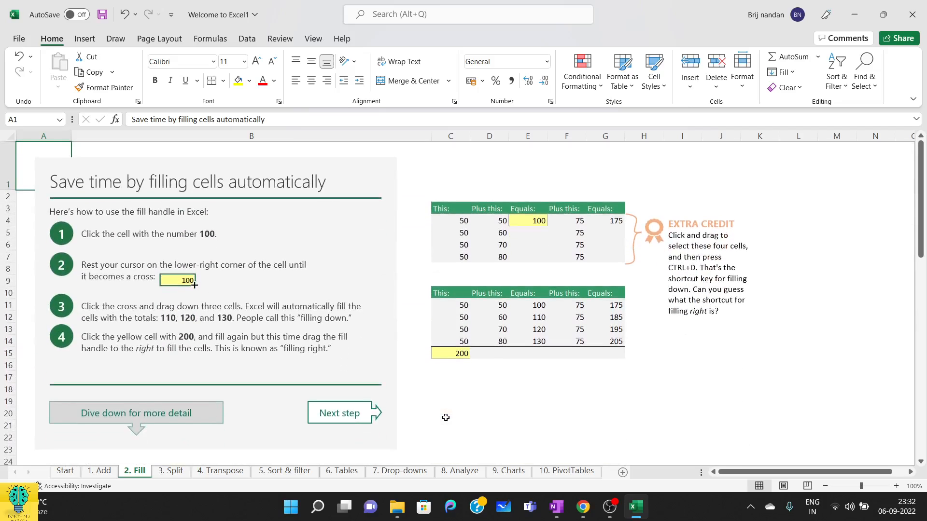
Examine the first table's addend columns, the sum formula in E4 and the row 5 cells.
left_click_drag(437, 206, 620, 258)
left_click(728, 195)
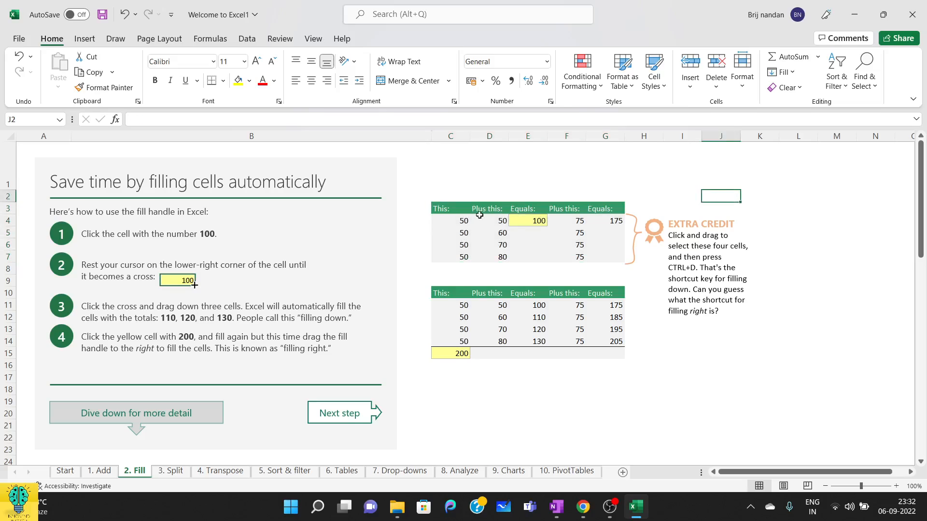
left_click_drag(460, 225, 465, 257)
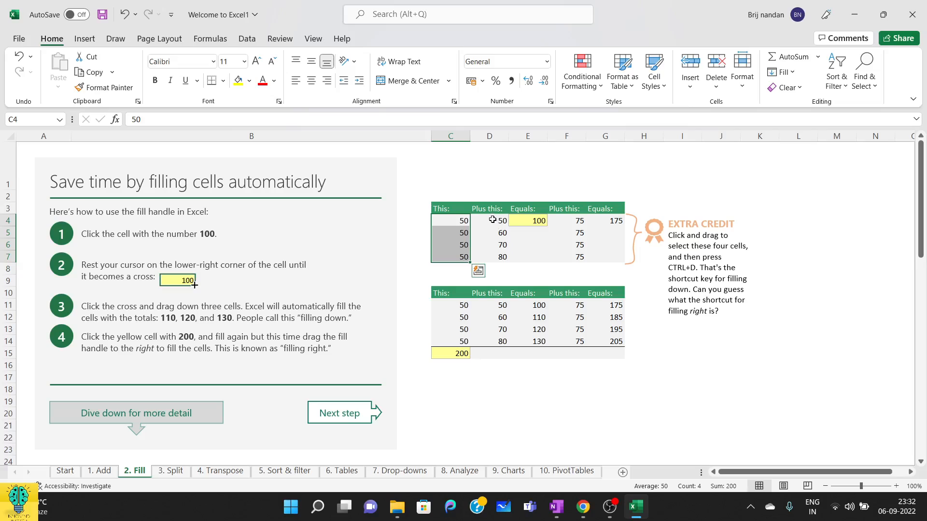
left_click_drag(493, 220, 494, 254)
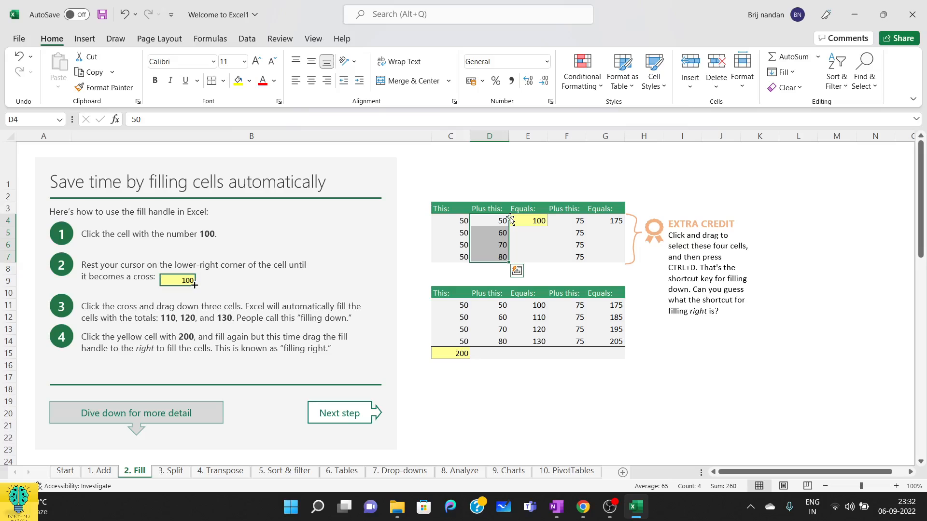
left_click(533, 220)
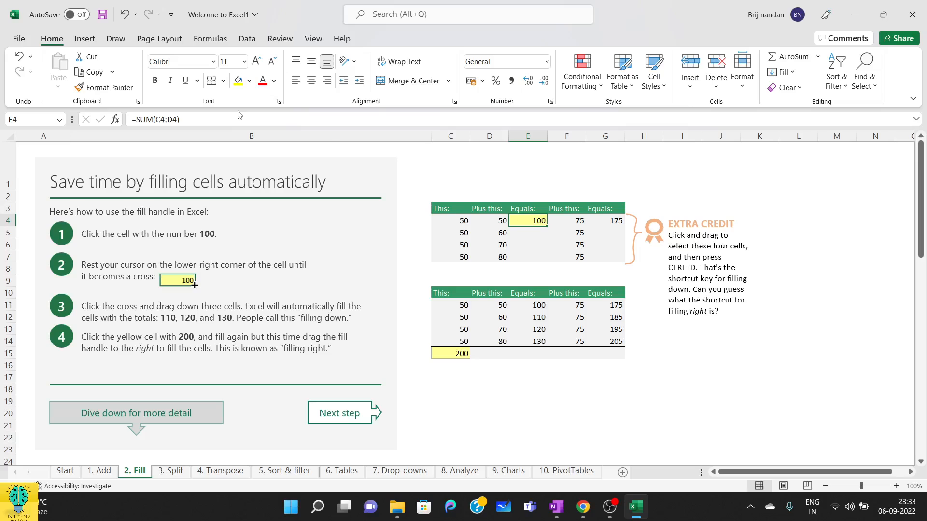
left_click(453, 220)
left_click(505, 222)
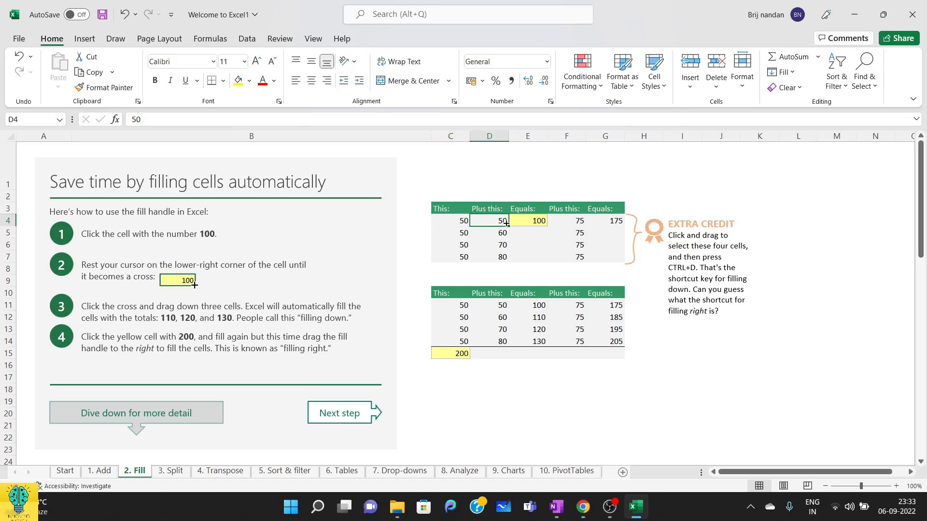
left_click(526, 223)
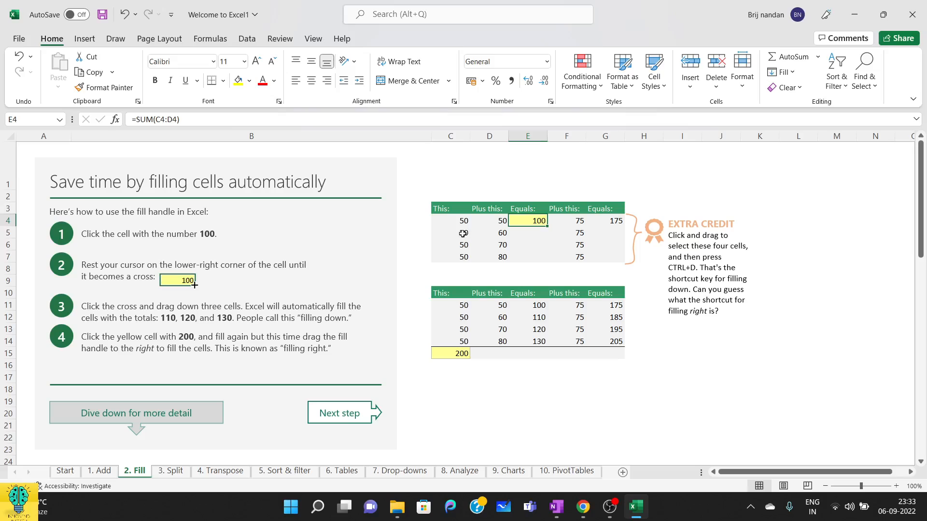
left_click_drag(460, 235, 494, 258)
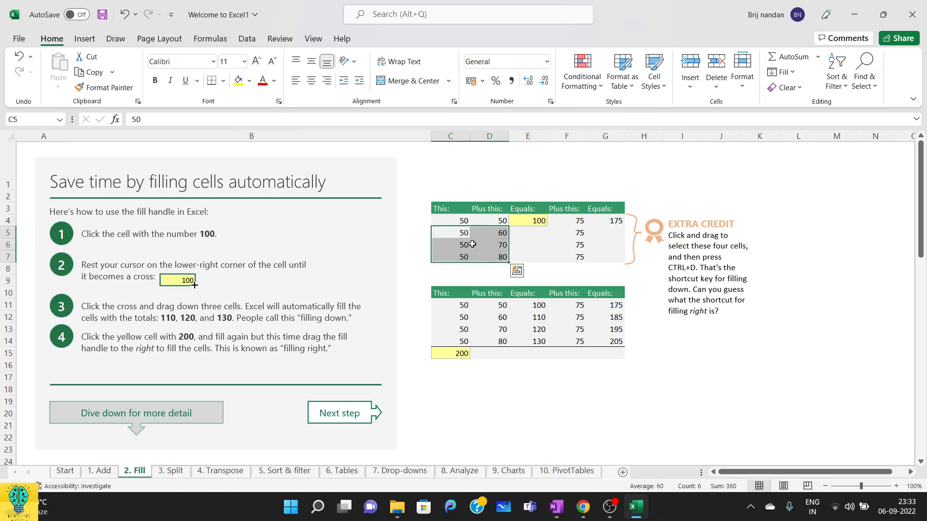
left_click(461, 235)
left_click(493, 235)
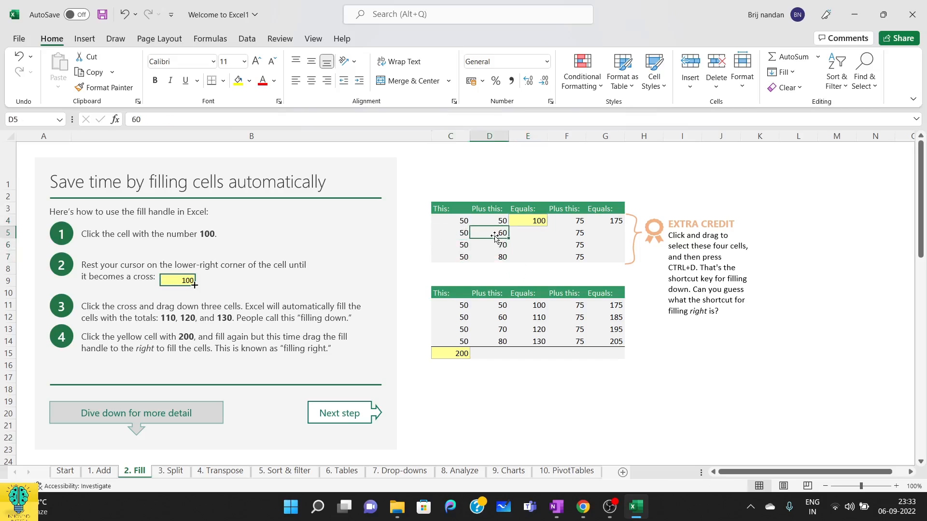
left_click(532, 235)
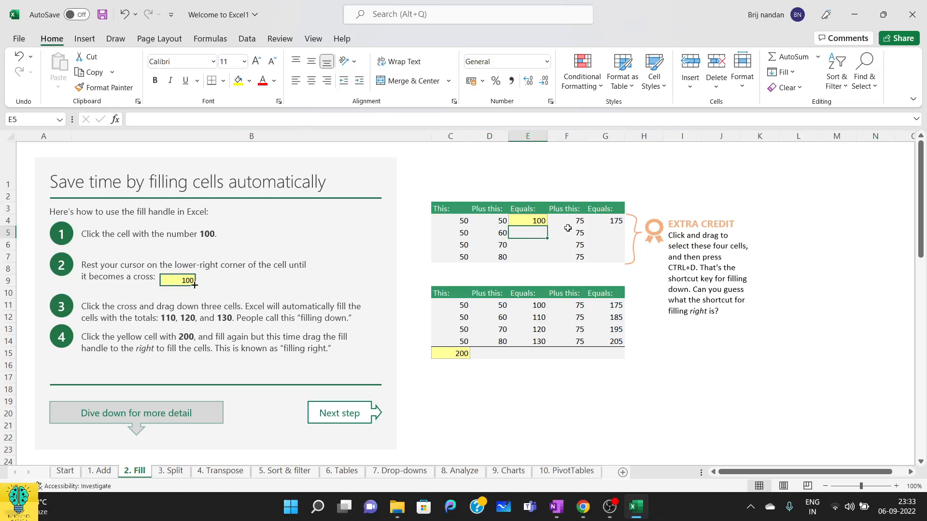
Fill the sum formula in E4 down through E7 with the fill handle, and undo that fill.
left_click(526, 218)
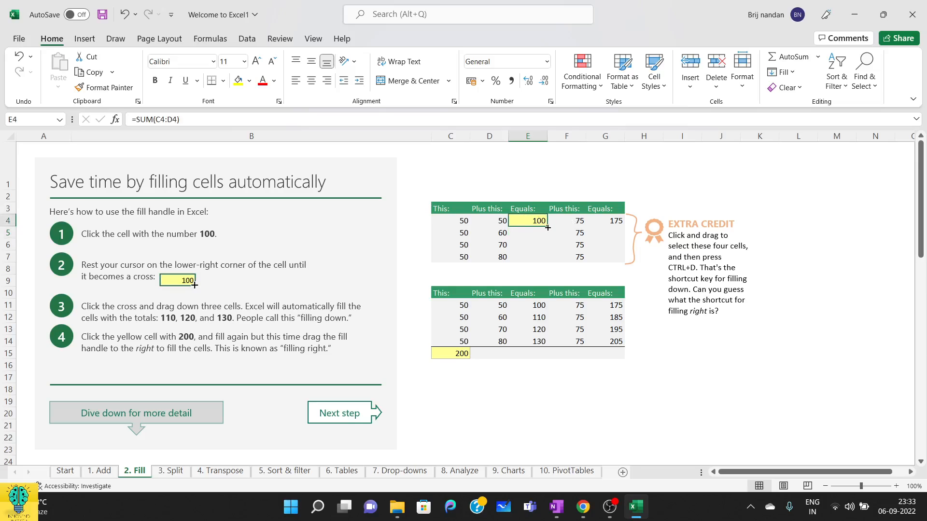
left_click_drag(548, 228, 548, 227)
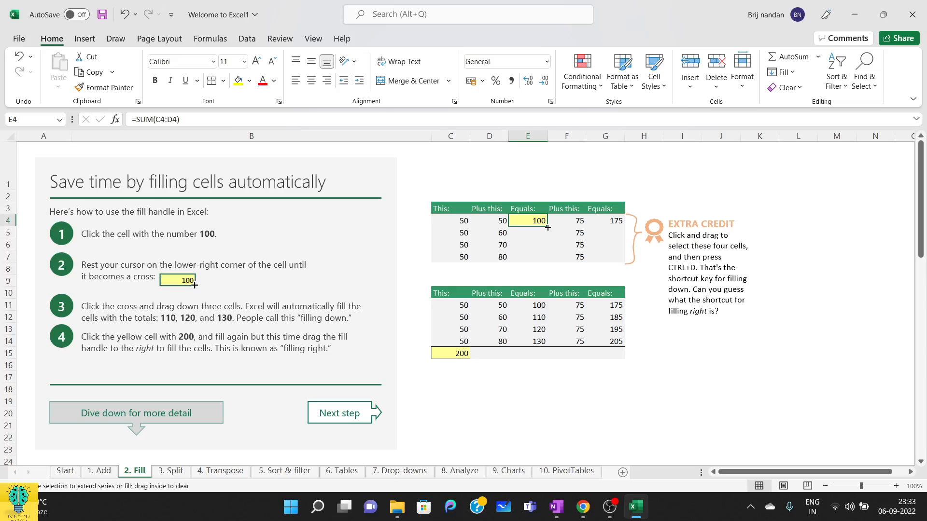
left_click_drag(548, 228, 548, 261)
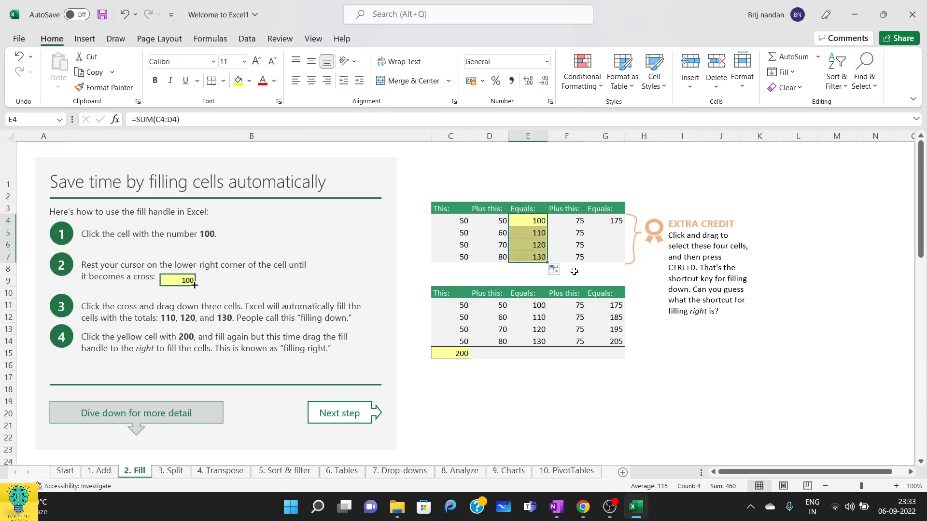
left_click(515, 266)
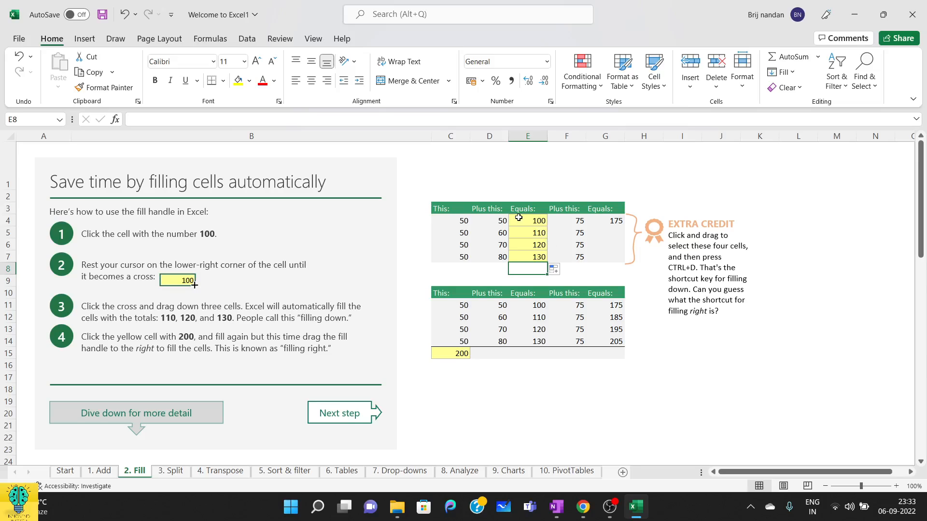
key("ctrl+z")
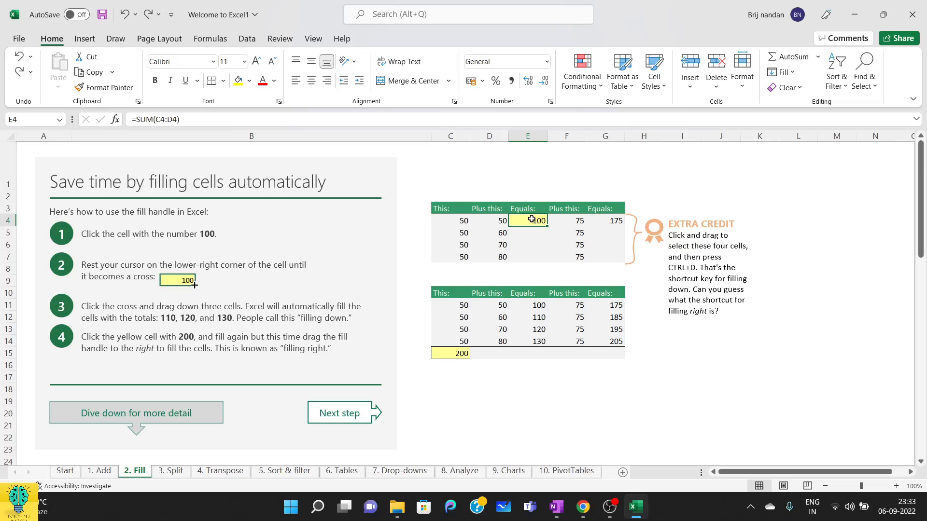
Fill the sum formulas in E4 and G4 down through row 7 with the Fill Down command.
left_click_drag(531, 219, 530, 253)
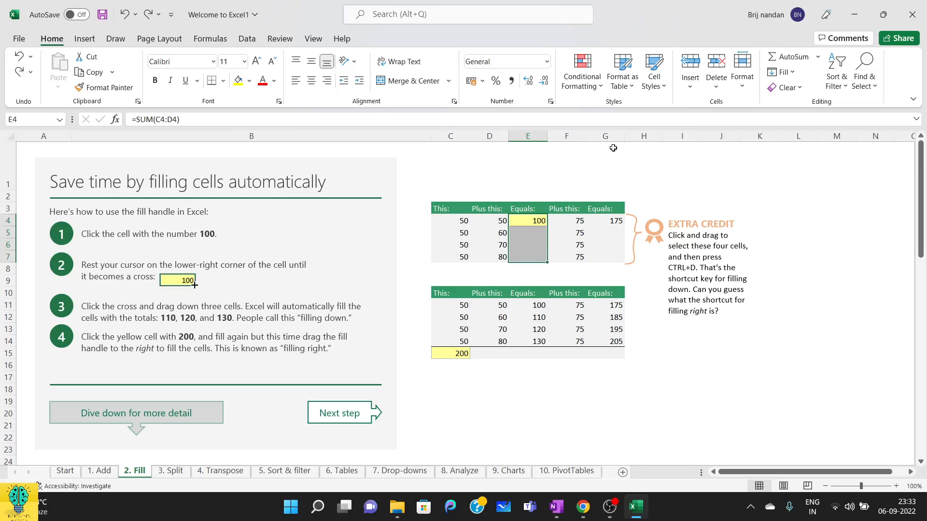
key("ctrl+d")
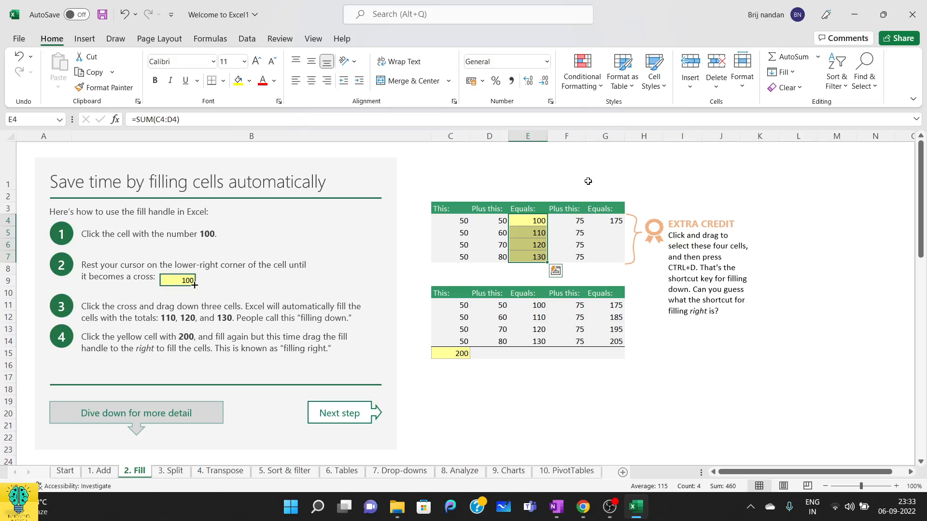
left_click(616, 221)
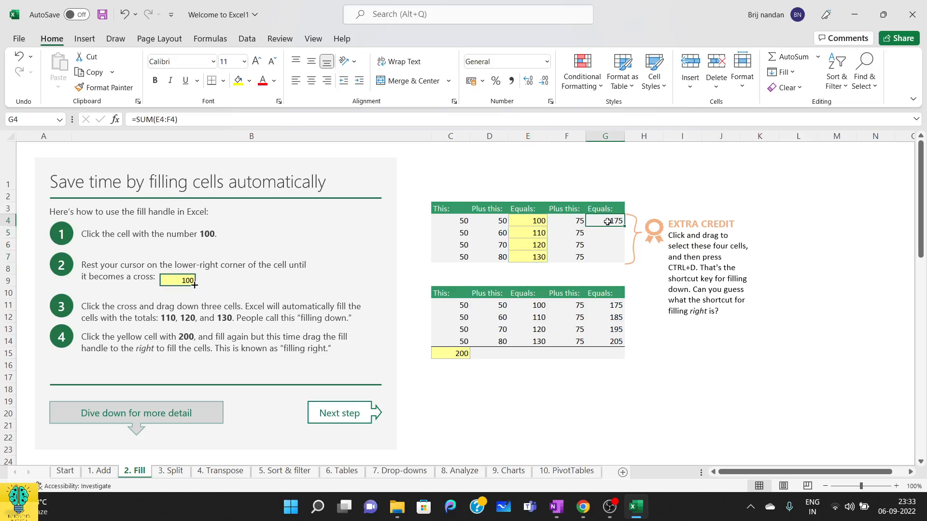
left_click_drag(607, 222, 607, 256)
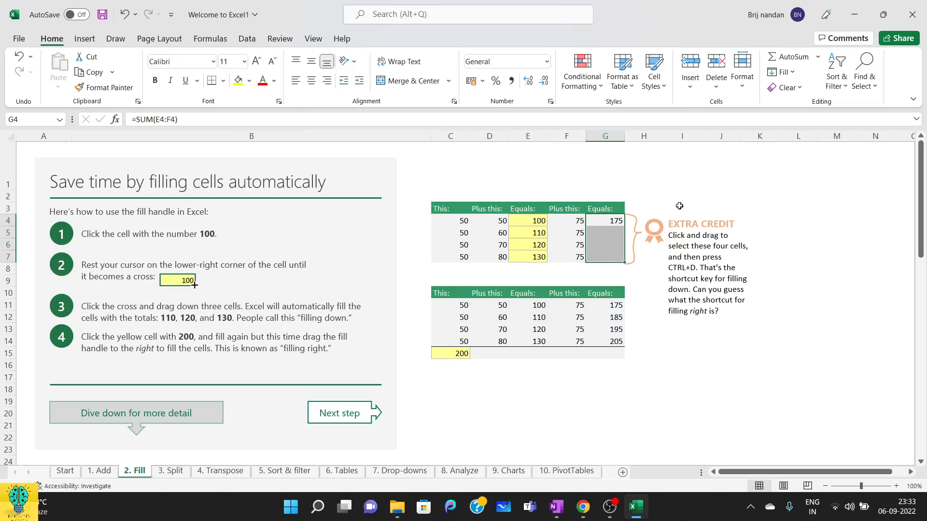
key("ctrl+d")
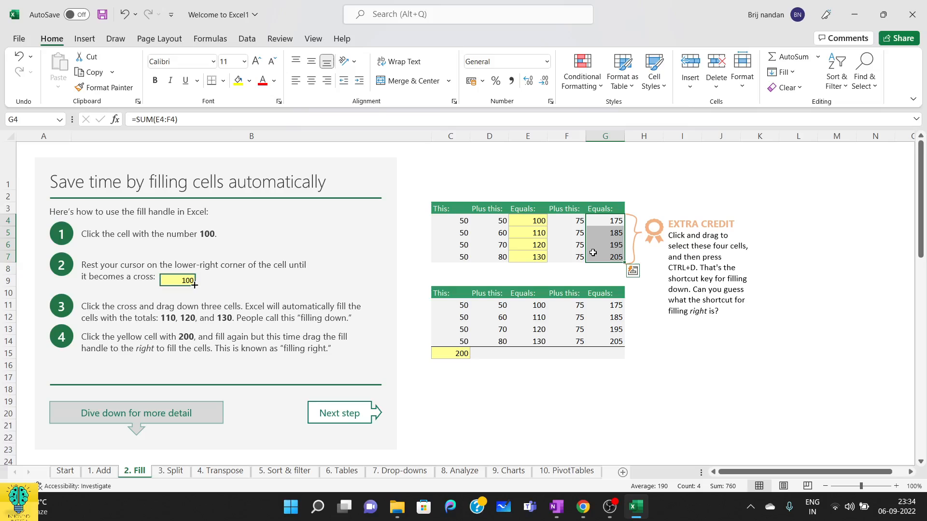
left_click(665, 333)
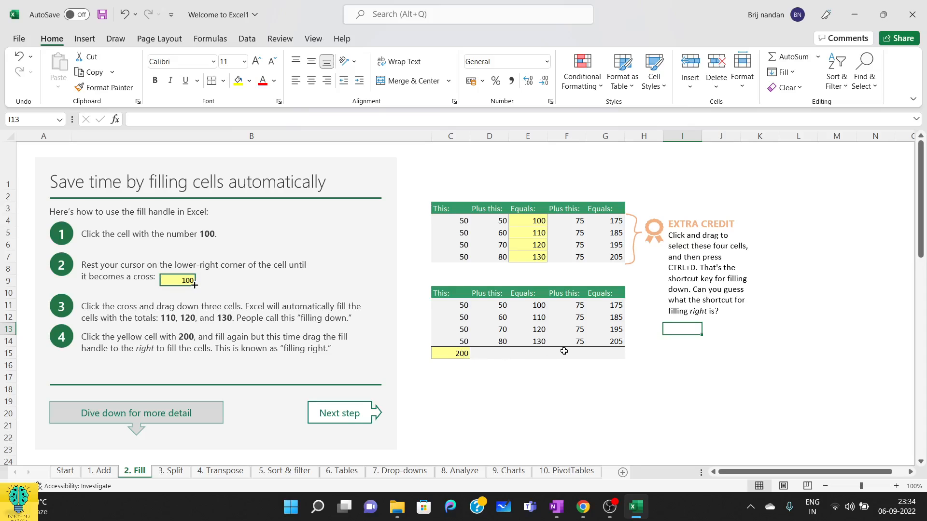
Fill the column total in C15 across through G15 with the fill handle, and undo that fill.
left_click_drag(451, 304, 452, 339)
left_click(454, 356)
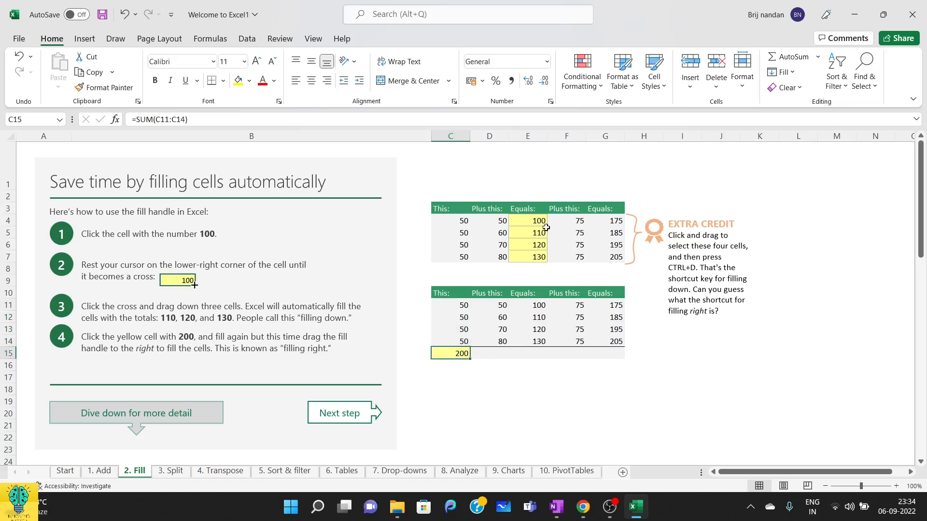
left_click_drag(463, 222, 558, 221)
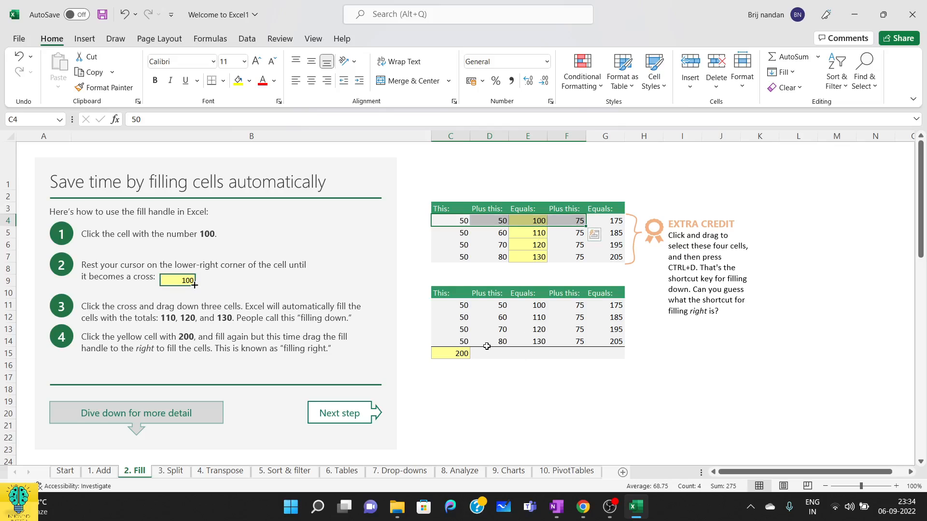
left_click(451, 353)
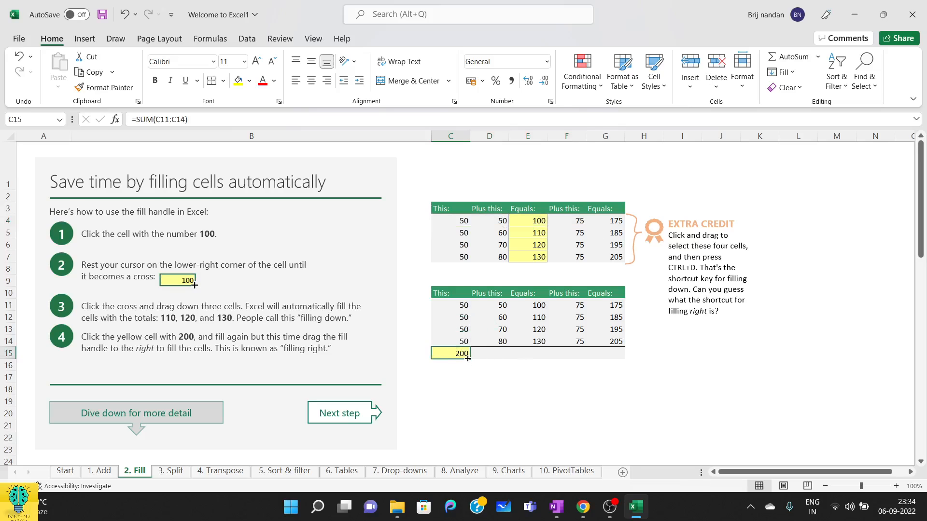
left_click_drag(469, 358, 622, 362)
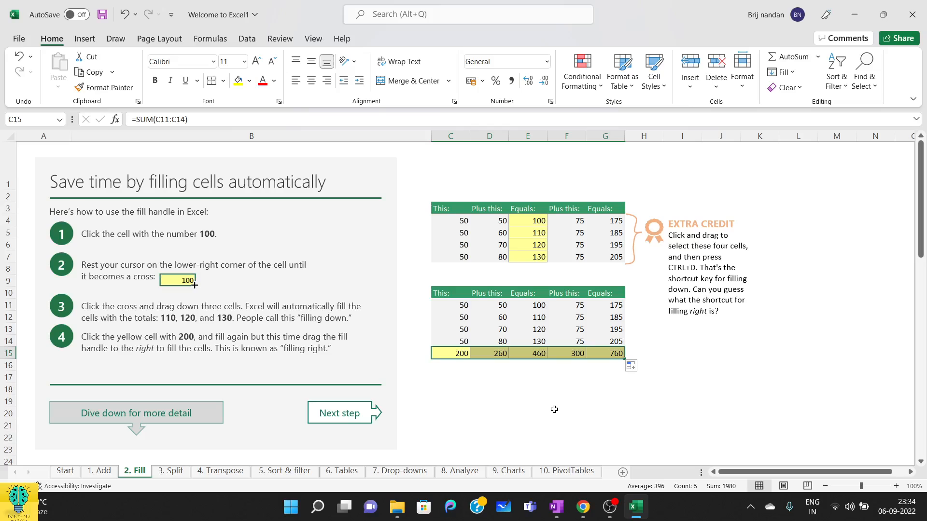
key("ctrl+z")
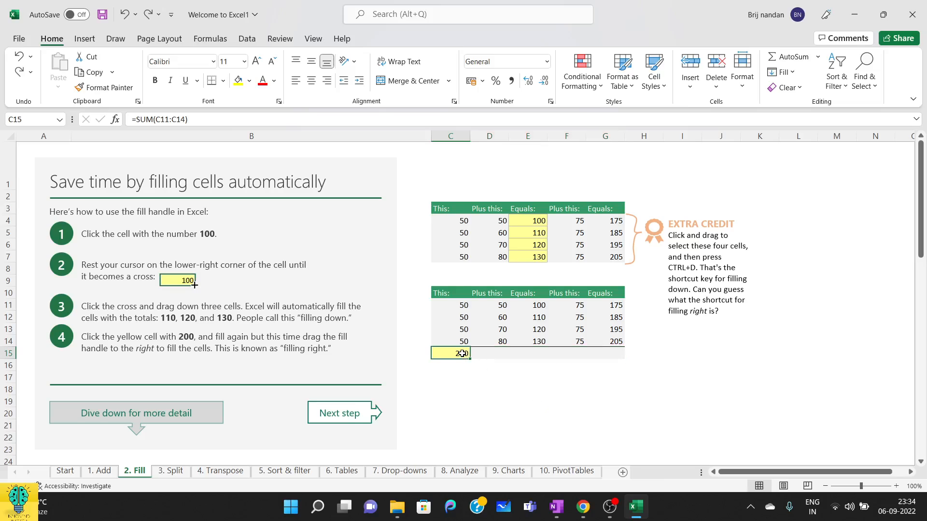
Fill the sum formula in C15 across through G15 with the Fill Right command.
left_click_drag(462, 354, 618, 355)
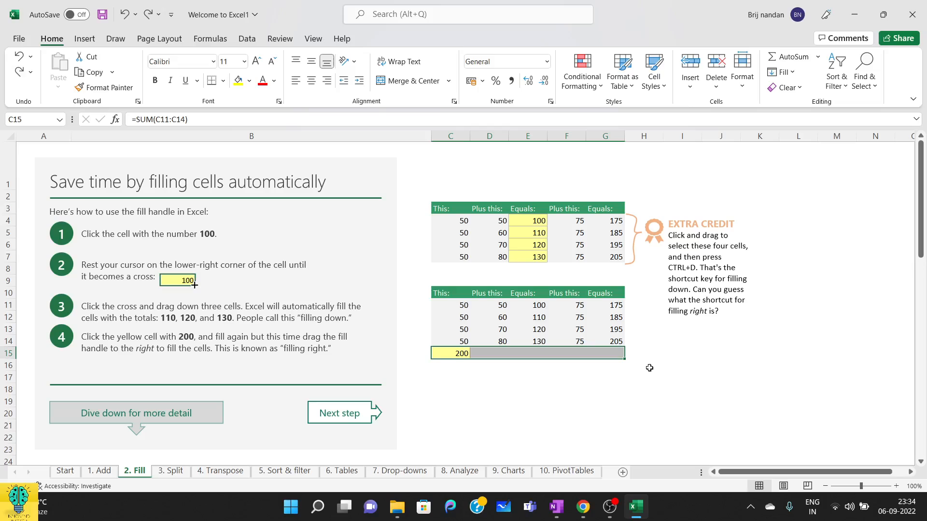
left_click_drag(649, 368, 649, 367)
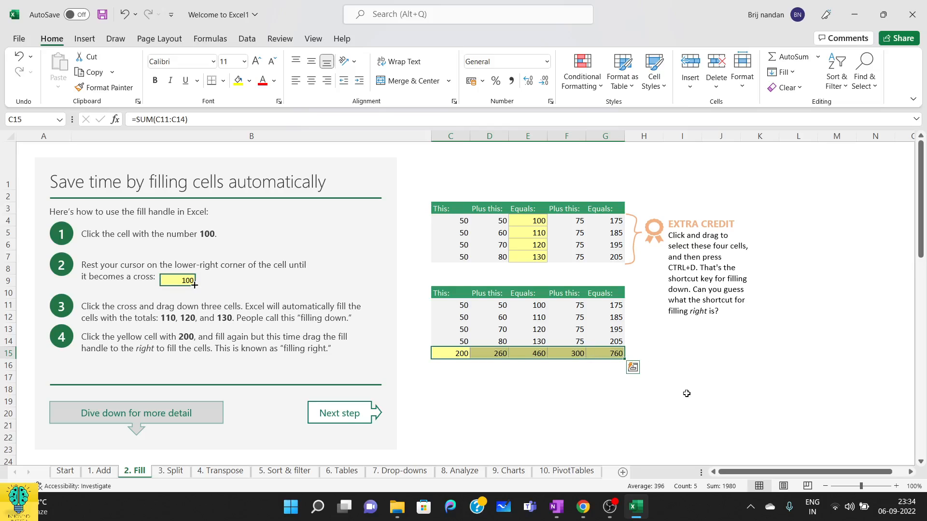
Go to the "Use the fill handle to copy cells" section with its Dept. and Category table.
left_click(184, 418)
scroll(268, 373, "up", 10)
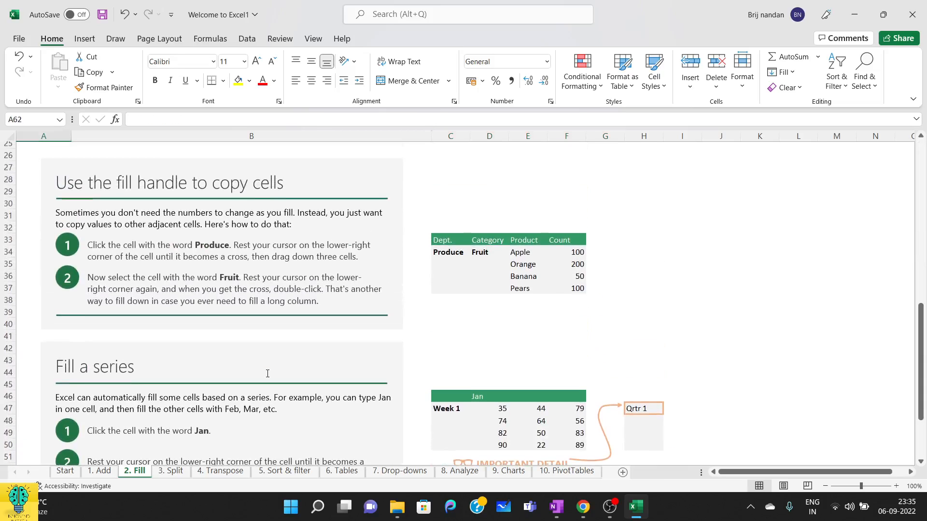
scroll(267, 373, "down", 4)
scroll(267, 373, "down", 2)
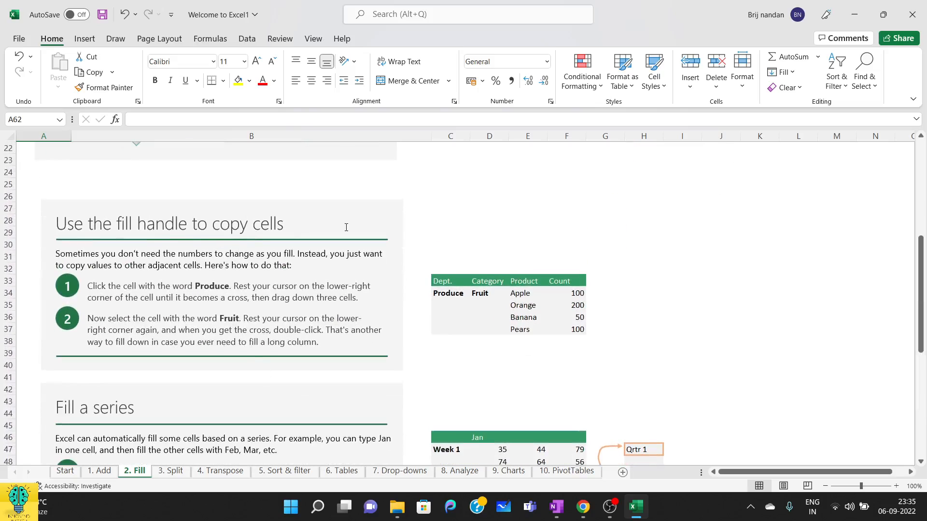
Copy Produce from C34 down through C37 with the fill handle, and undo the copy.
left_click(441, 294)
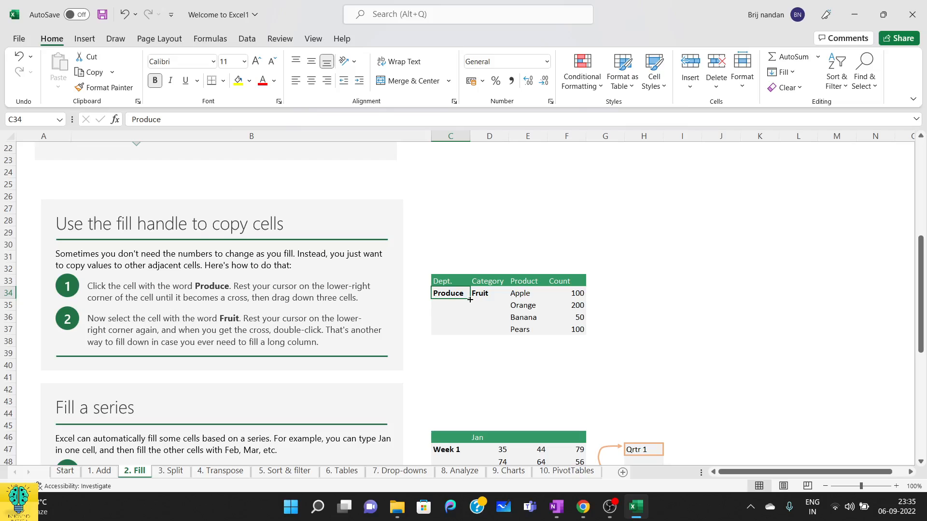
left_click_drag(470, 300, 470, 333)
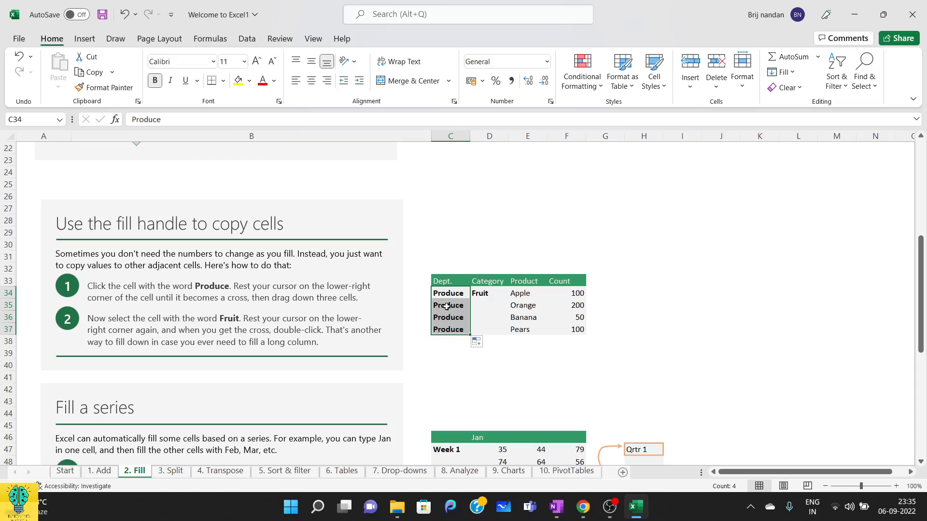
key("ctrl+z")
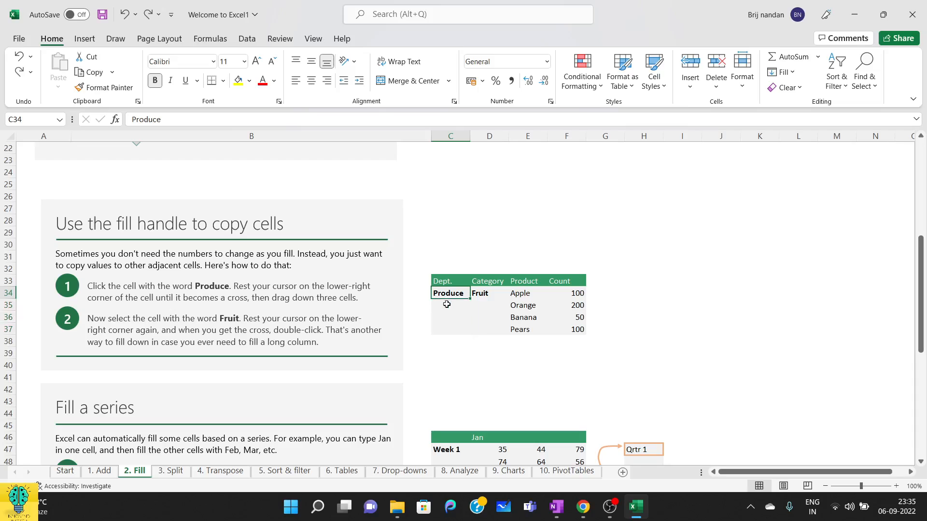
Redo the Produce copy in C34:C37 and fill Fruit from D34 down through D37.
key("ctrl+y")
left_click(497, 292)
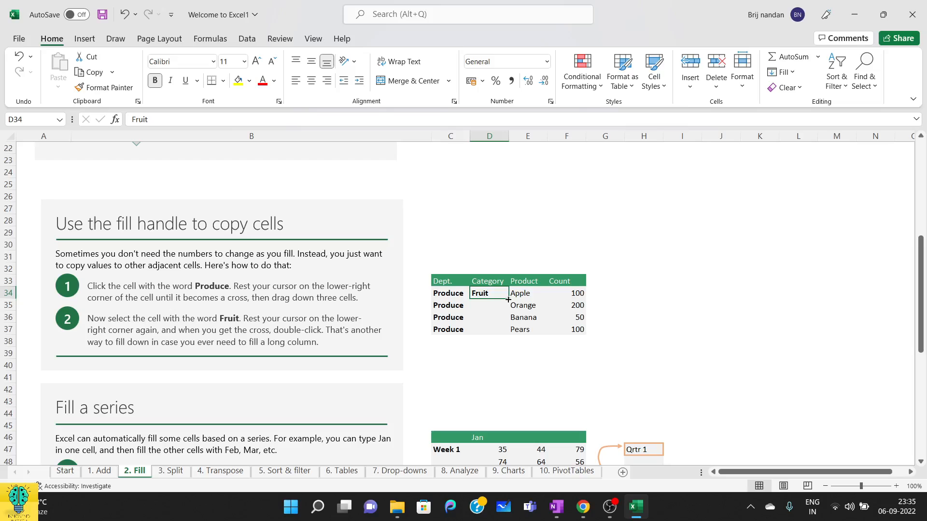
double_click(508, 300)
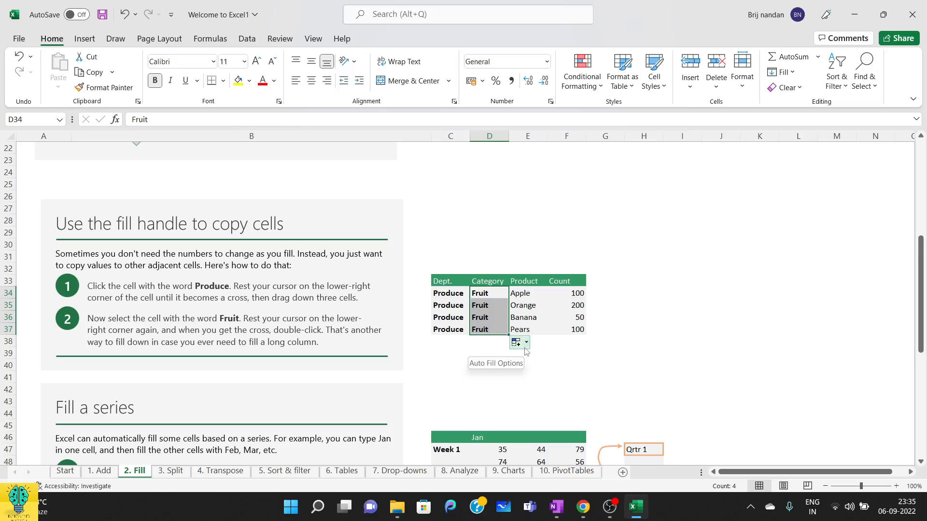
In the "Fill a series" section, fill the month series from Jan in D46 across through F46.
scroll(564, 368, "down", 5)
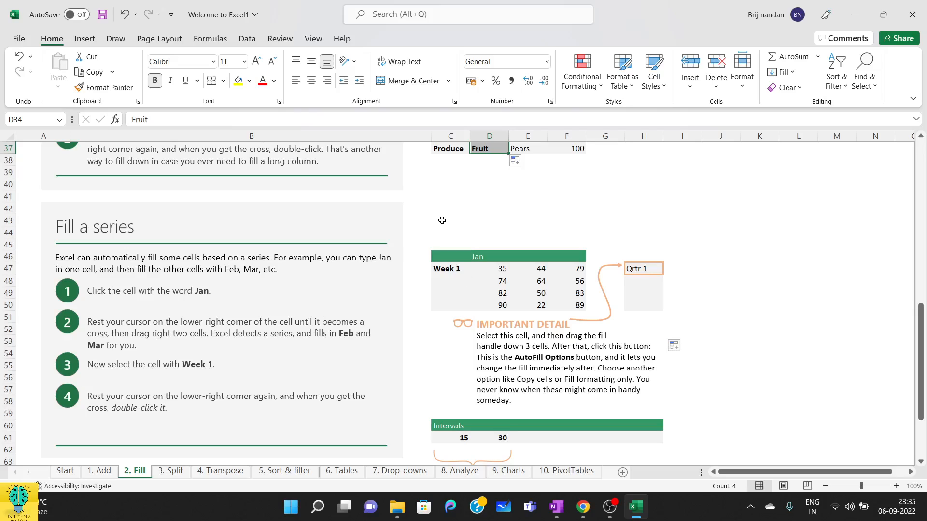
left_click(478, 258)
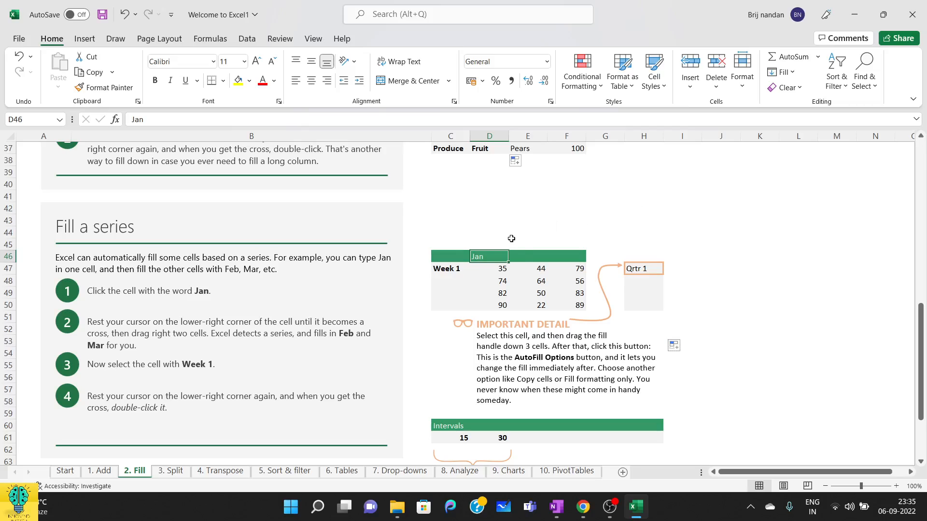
left_click(525, 257)
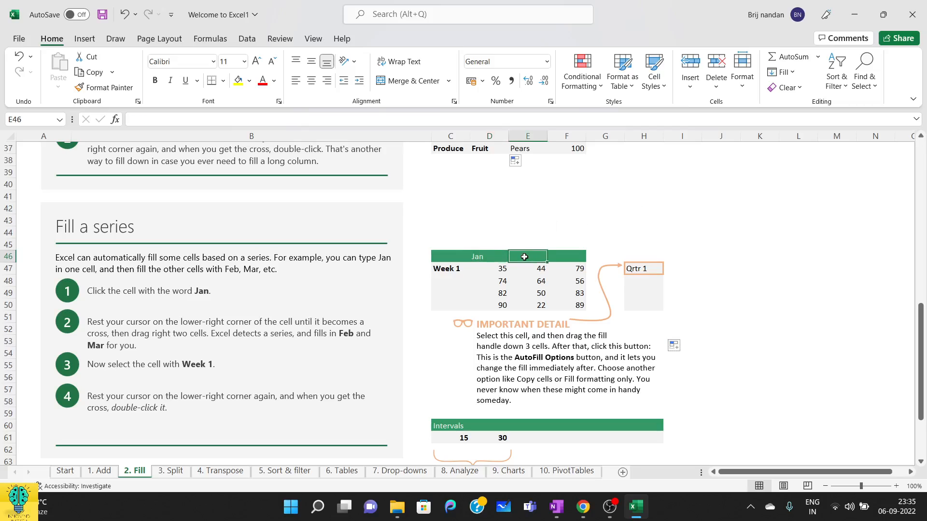
left_click(557, 257)
left_click(485, 257)
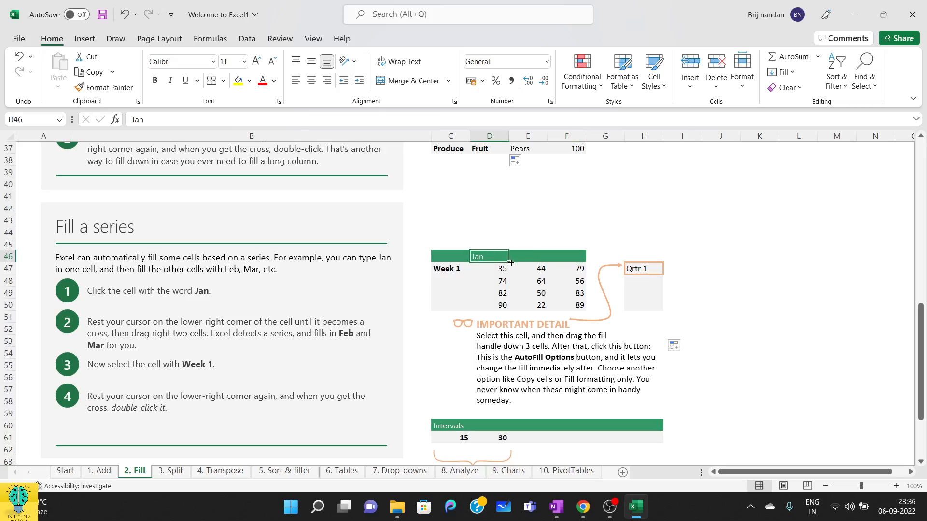
left_click_drag(510, 263, 585, 263)
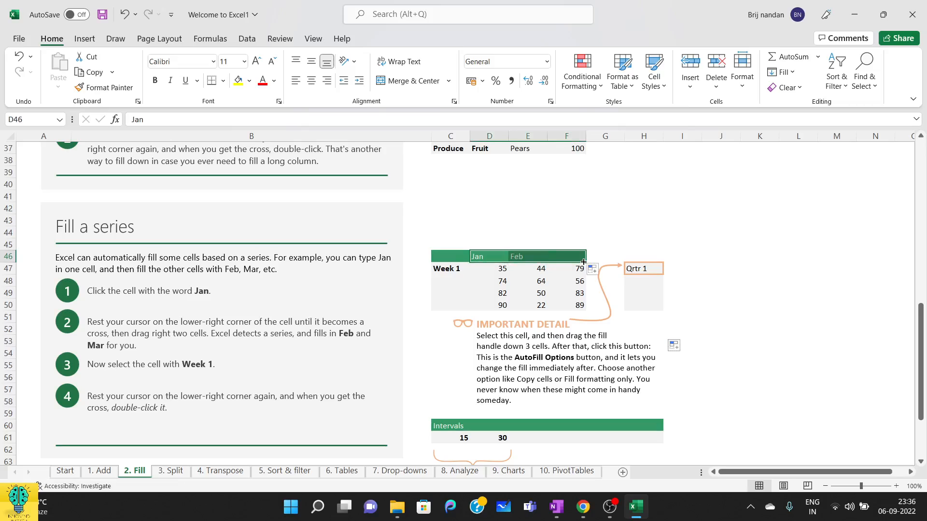
left_click(615, 247)
Try filling the month series from Jan in D46 down the column through D50, and undo that fill.
left_click(488, 258)
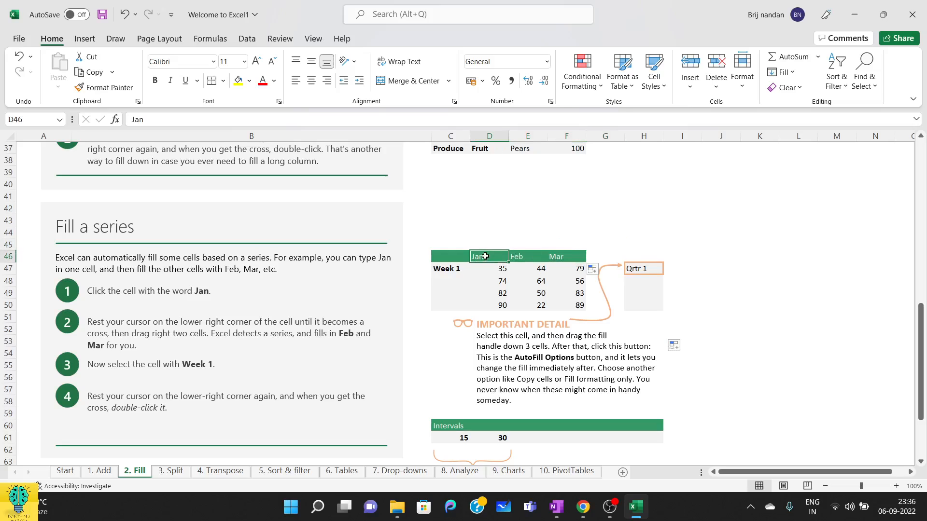
double_click(508, 263)
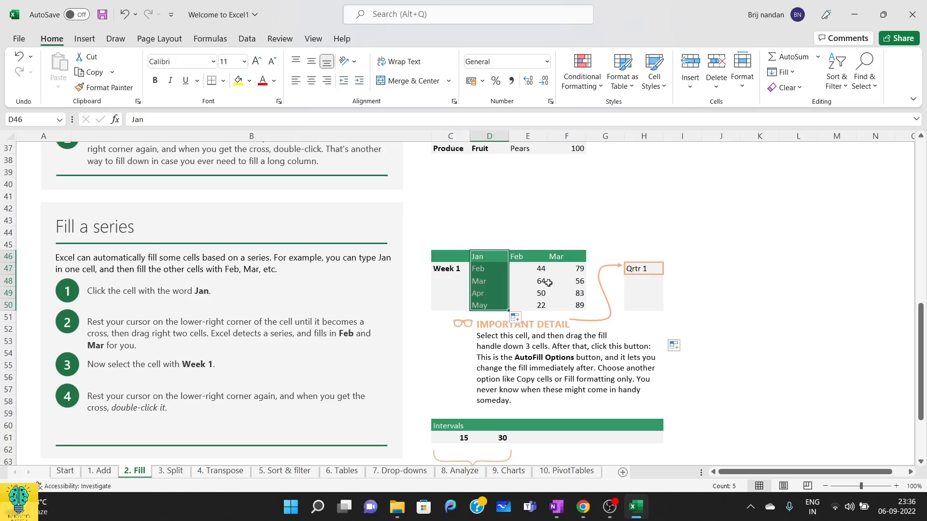
key("ctrl+z")
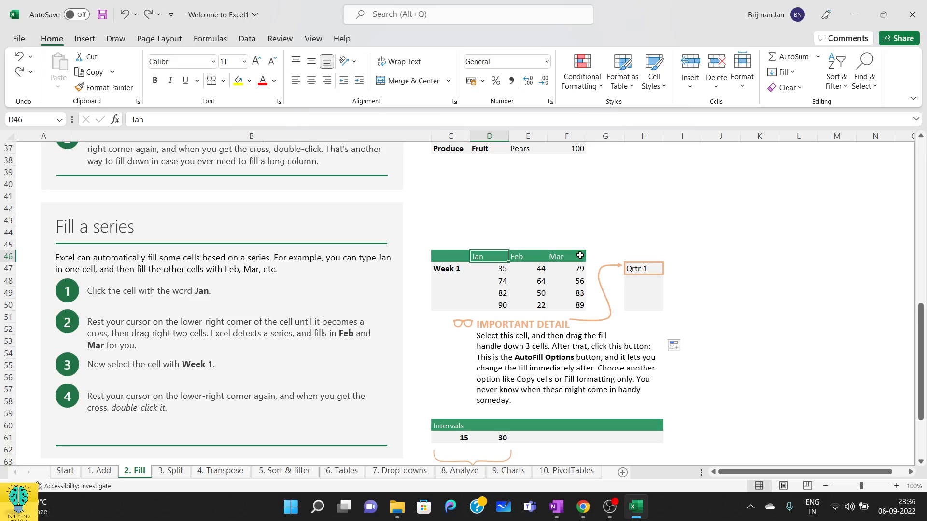
Fill the week series from Week 1 in C47 down through C50.
left_click(450, 270)
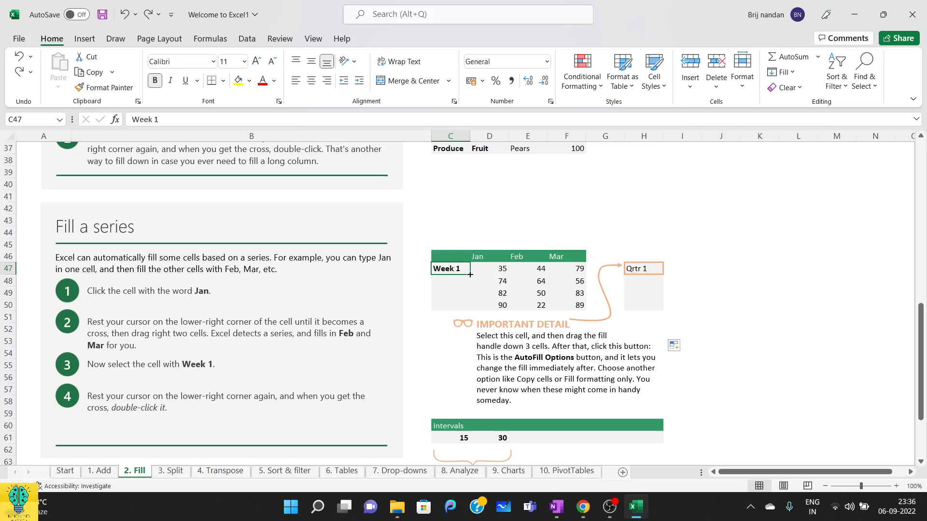
double_click(469, 274)
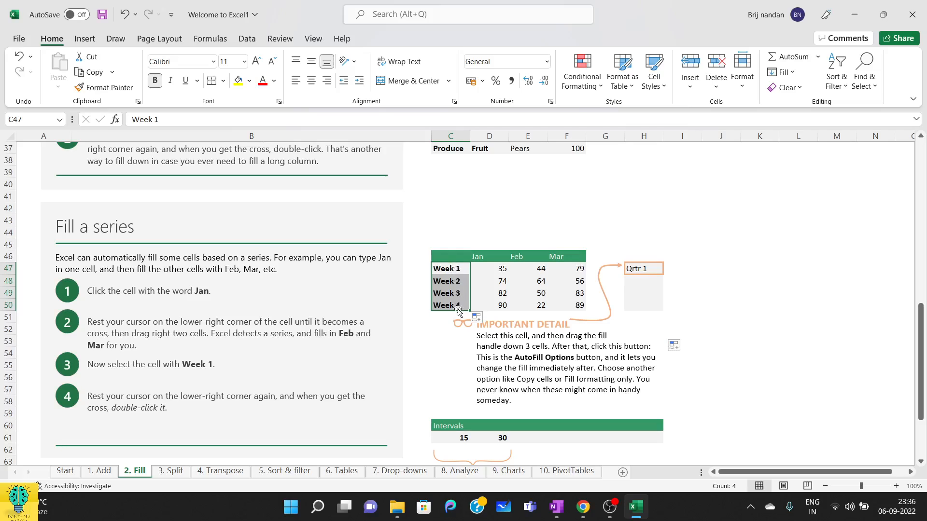
left_click(421, 269)
type("w")
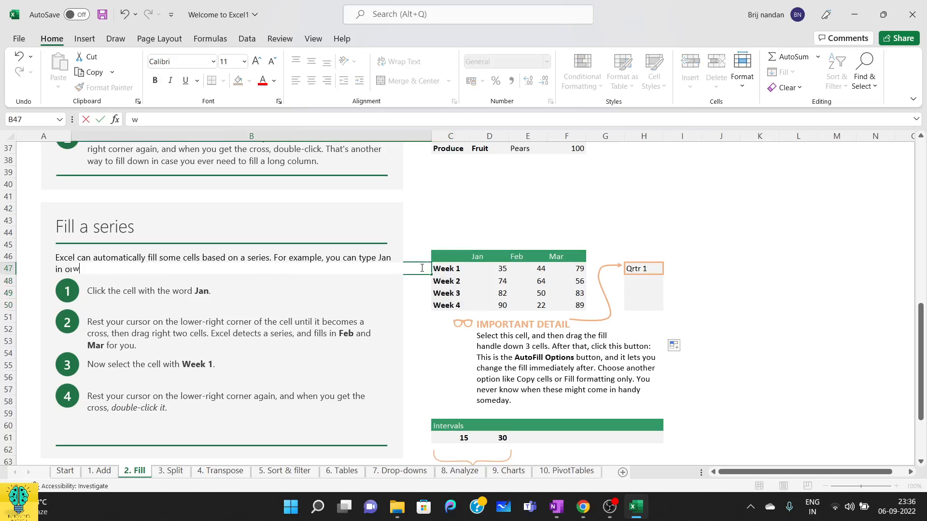
type("eek")
key("BackSpace")
key("BackSpace")
key("BackSpace")
key("BackSpace")
Enter week in I47, copy it down through I50 with the fill handle, and delete the entries in I47:I50.
left_click(698, 271)
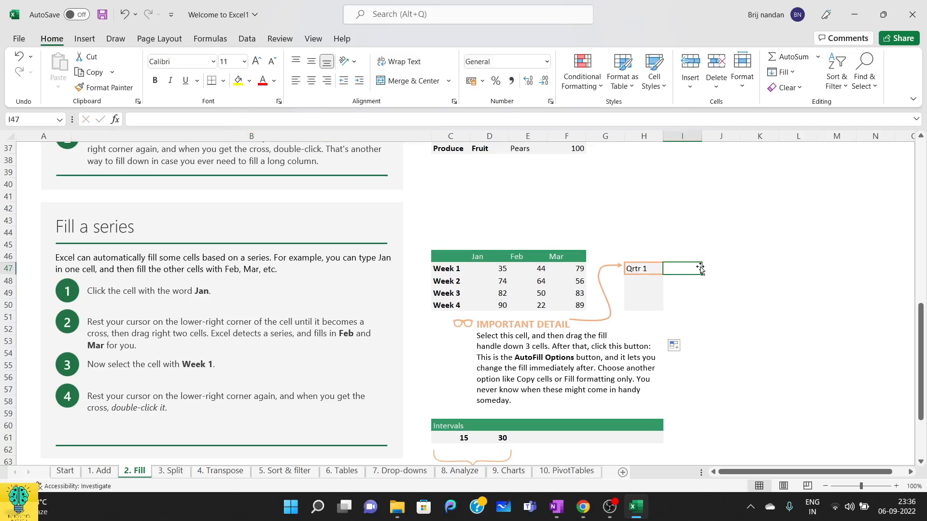
type("week")
left_click(756, 303)
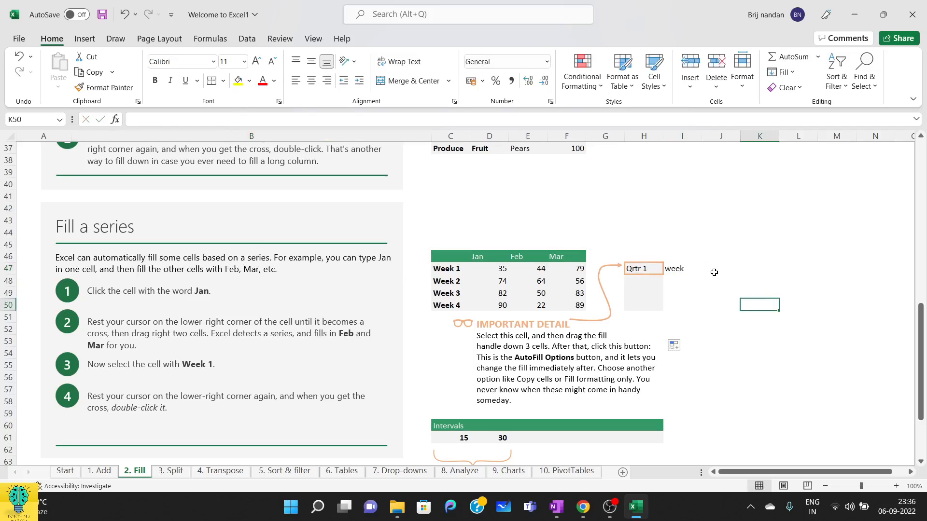
left_click(694, 273)
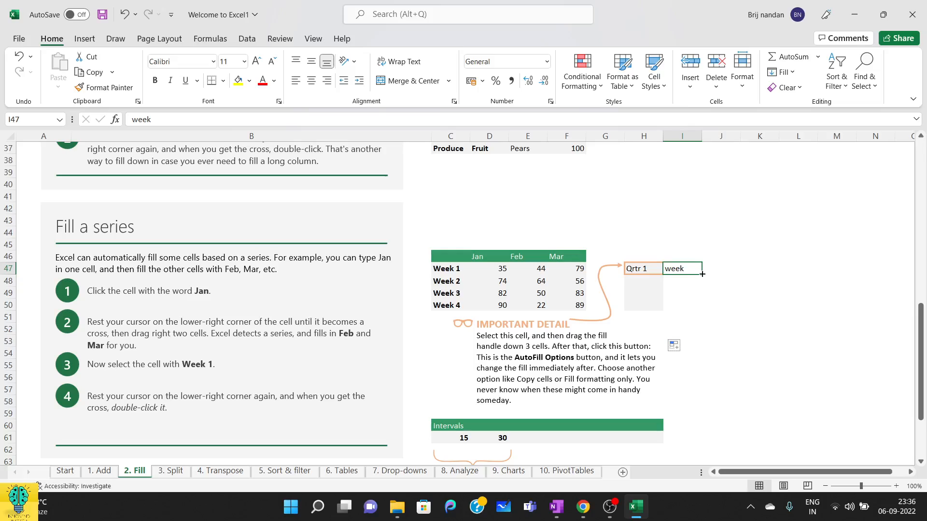
left_click_drag(703, 275, 700, 310)
left_click(739, 285)
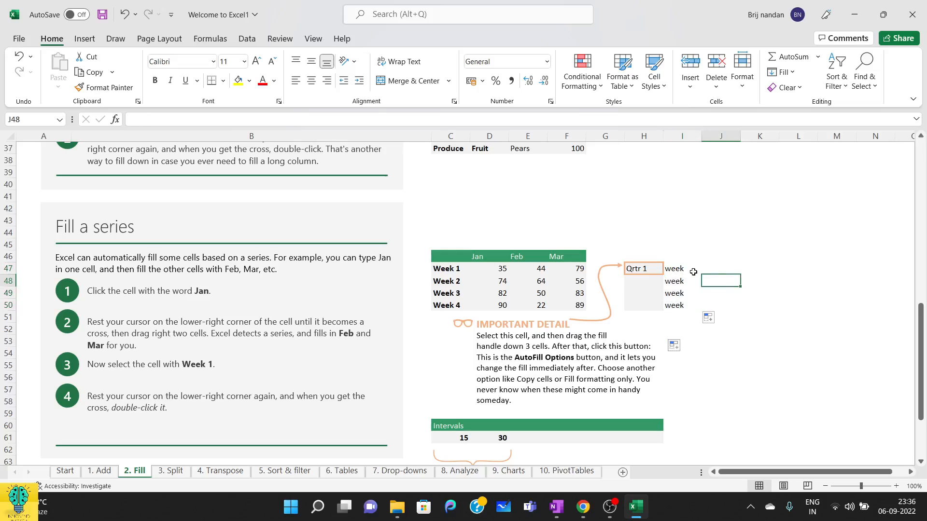
left_click_drag(691, 269, 686, 310)
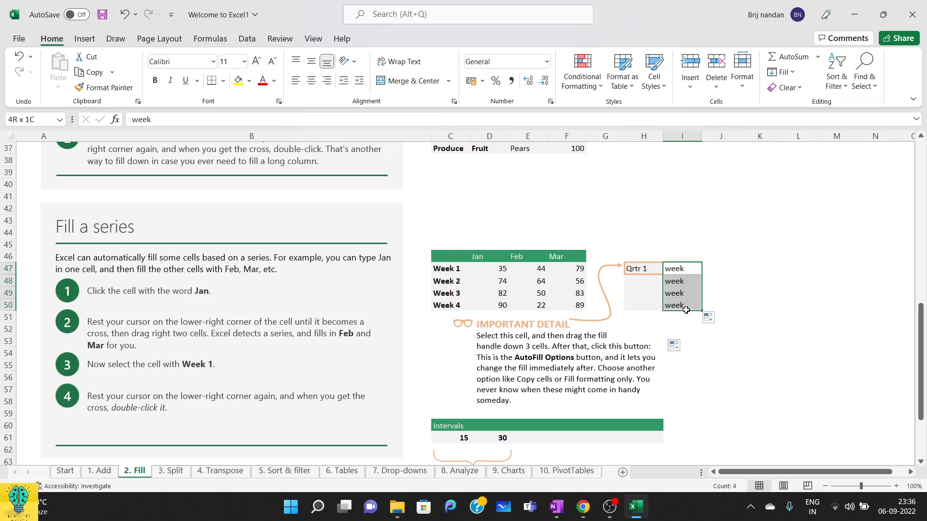
key("Delete")
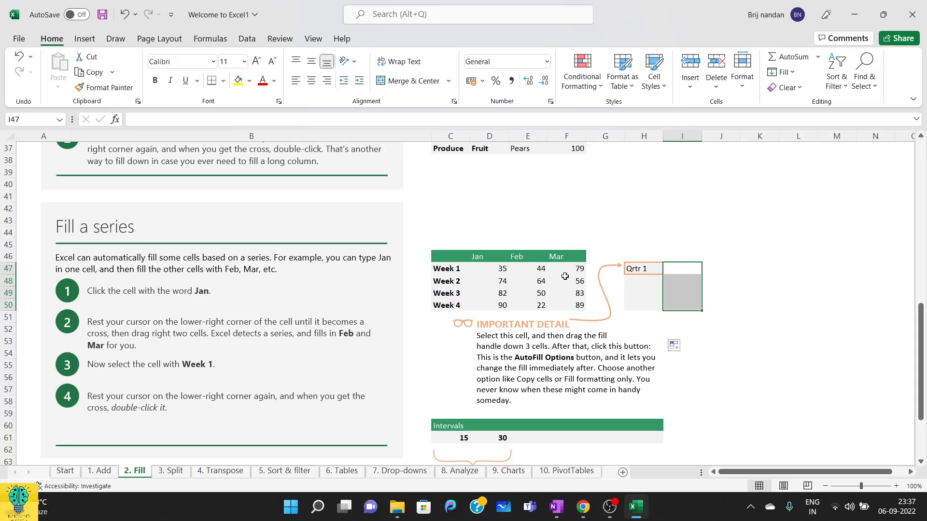
Fill the quarter series from Qrtr 1 in H47 down through H50.
left_click(646, 269)
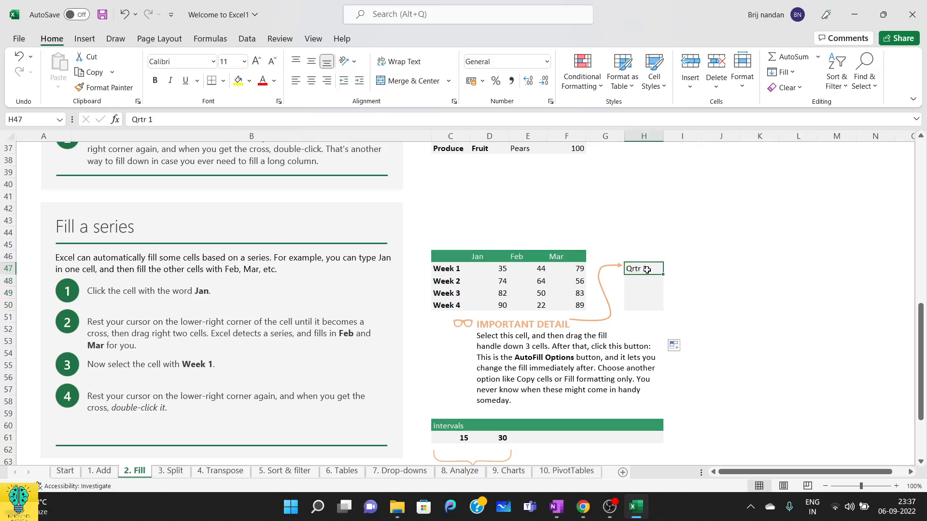
left_click_drag(663, 275, 663, 311)
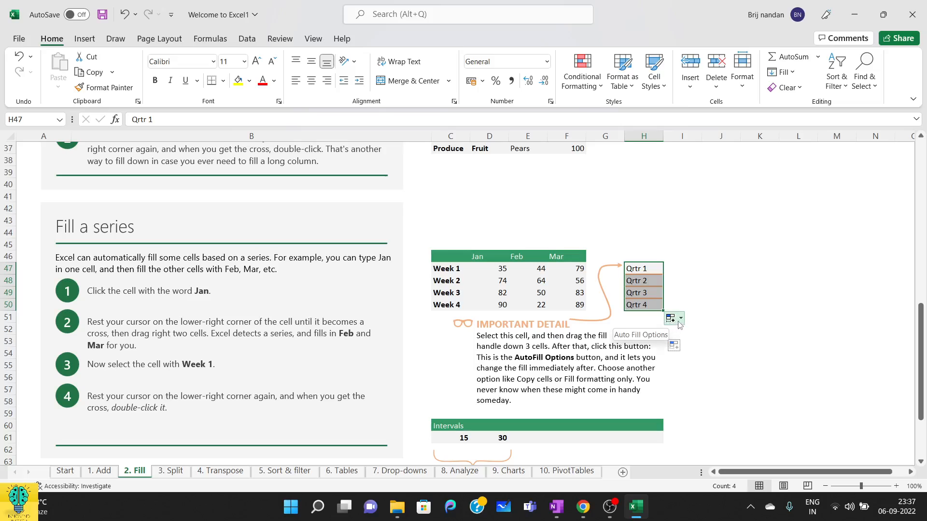
Try the Copy Cells and Fill Formatting Only auto fill options on the quarter cells H47:H50.
left_click(679, 321)
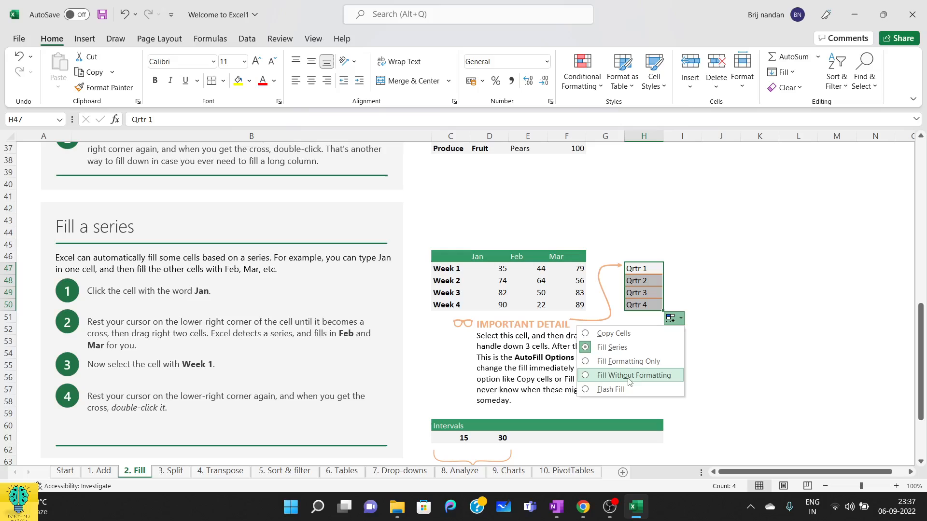
left_click(641, 334)
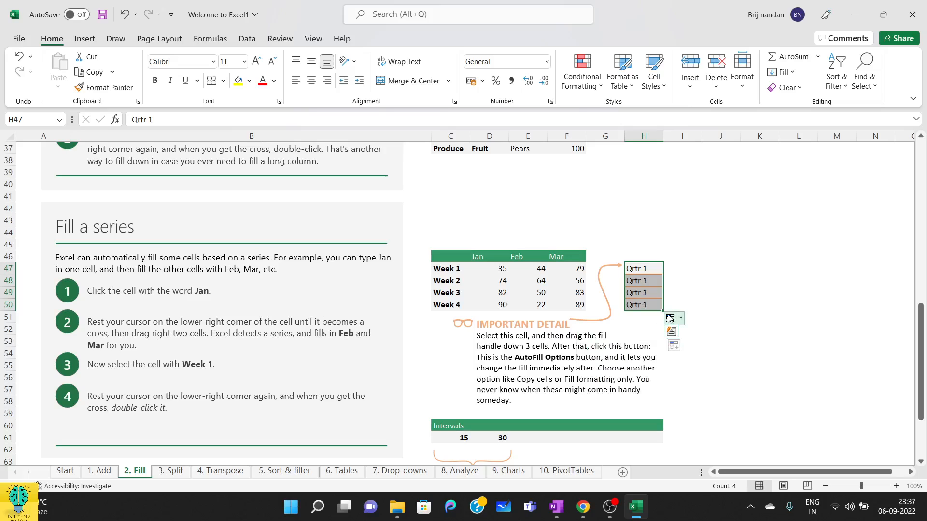
left_click(682, 320)
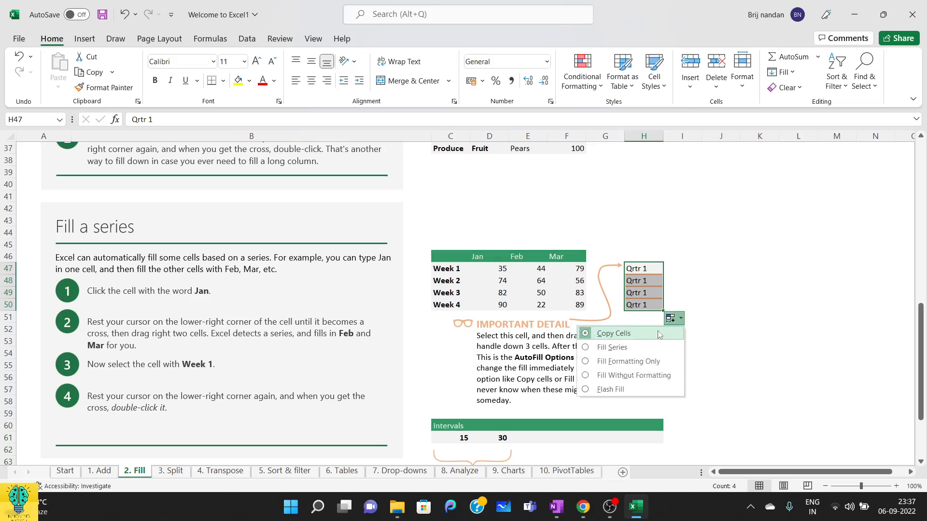
left_click(622, 362)
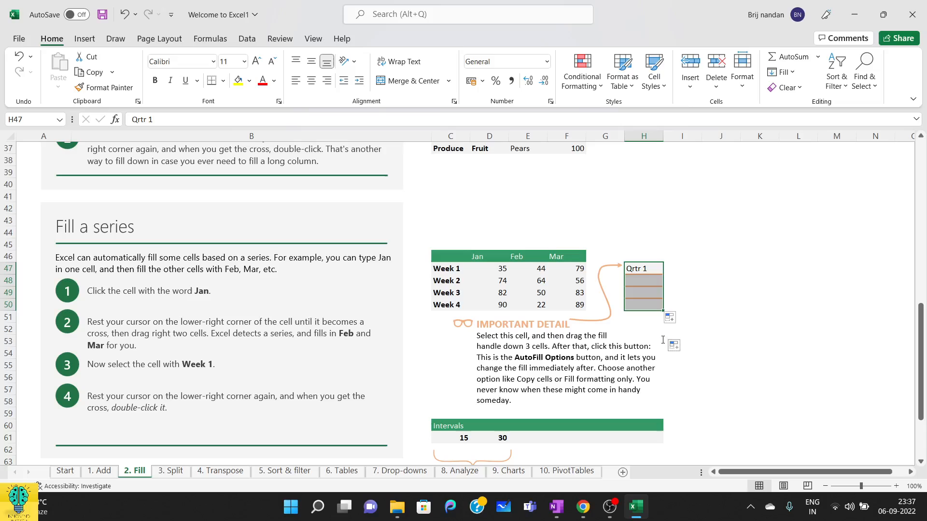
Try the Fill Without Formatting and Flash Fill options on the quarter cells H47:H50.
left_click(682, 320)
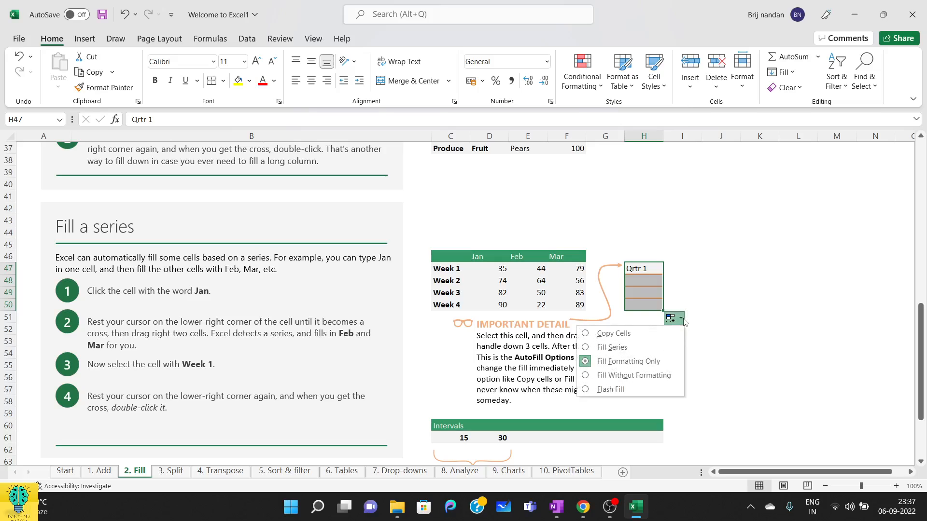
left_click(628, 376)
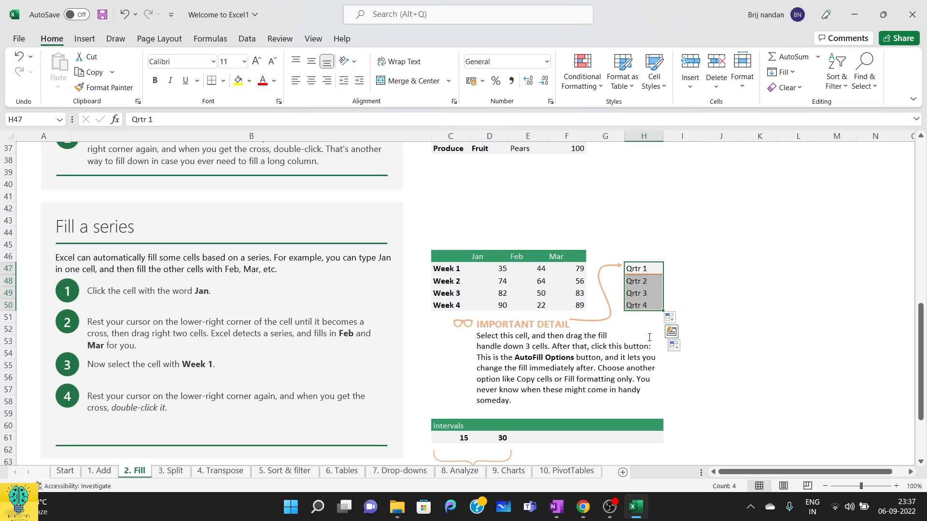
left_click(683, 318)
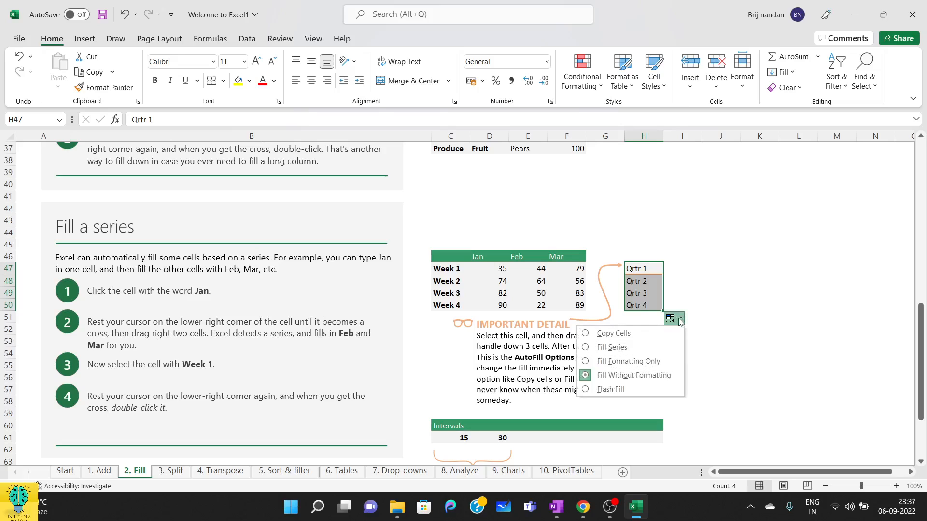
left_click(620, 390)
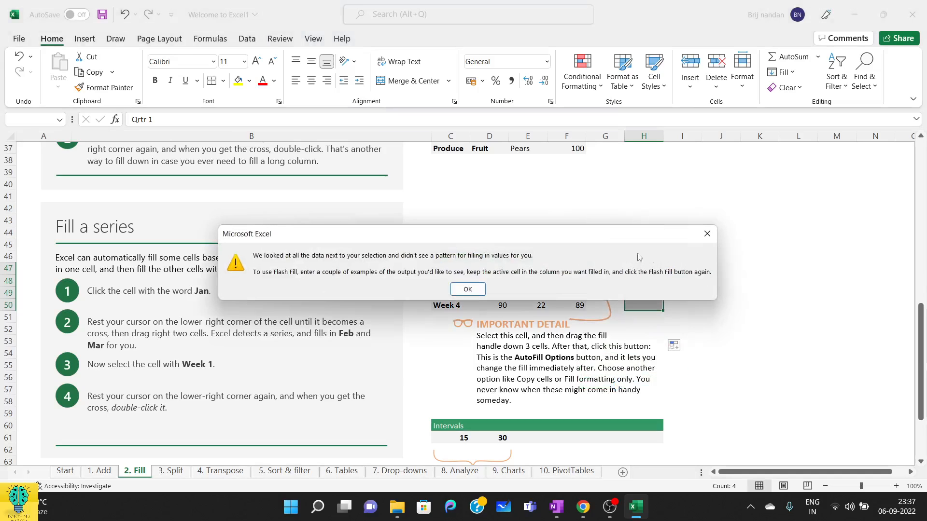
left_click(468, 289)
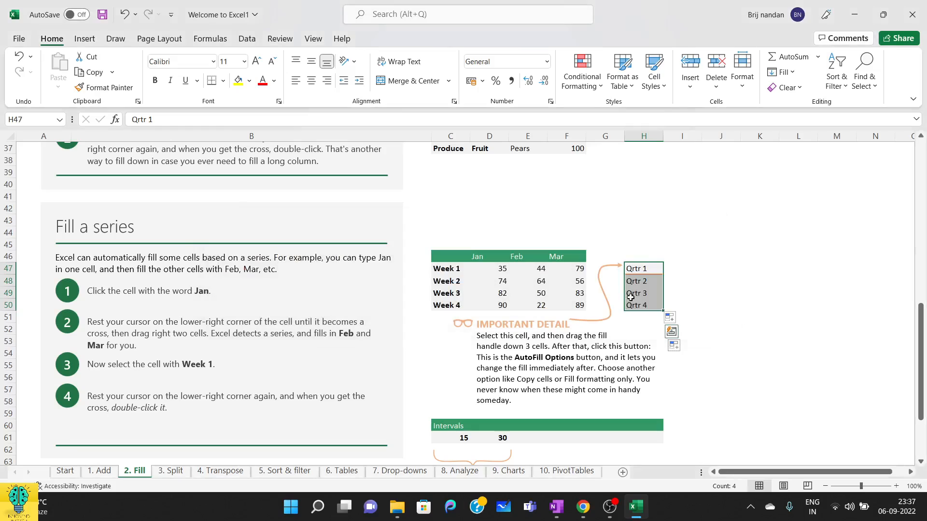
Set the auto fill option for the quarter cells H47:H50 to Fill Series.
left_click(675, 318)
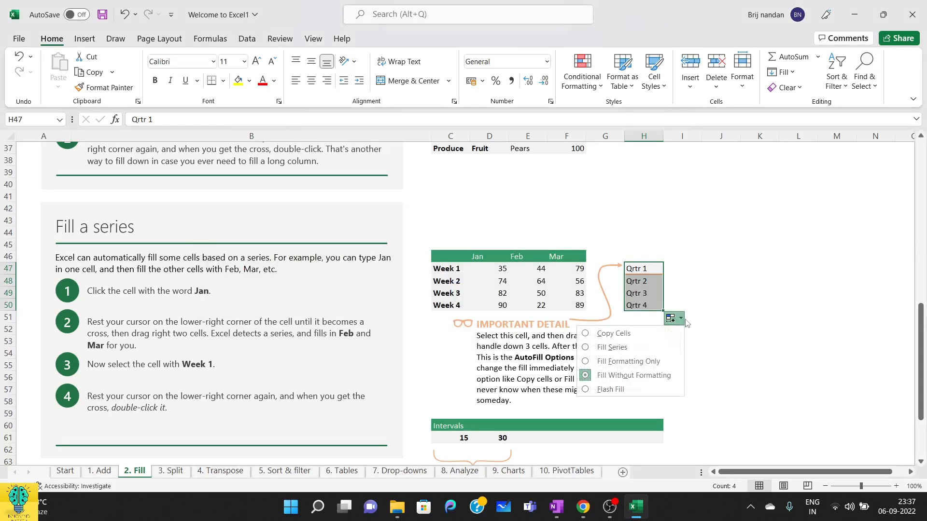
left_click(622, 347)
left_click(721, 294)
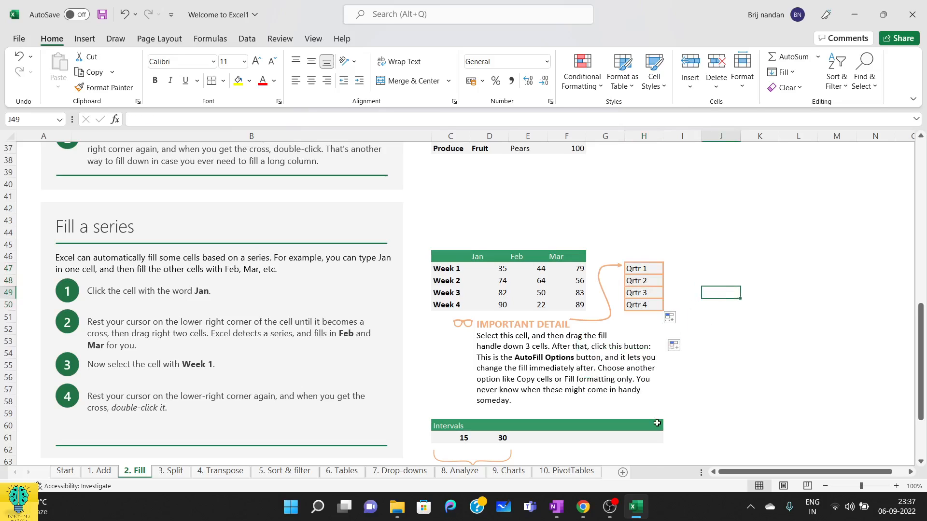
Fill the Intervals series from 15 and 30 in C61:D61 across through H61.
scroll(657, 423, "down", 1)
scroll(657, 423, "down", 2)
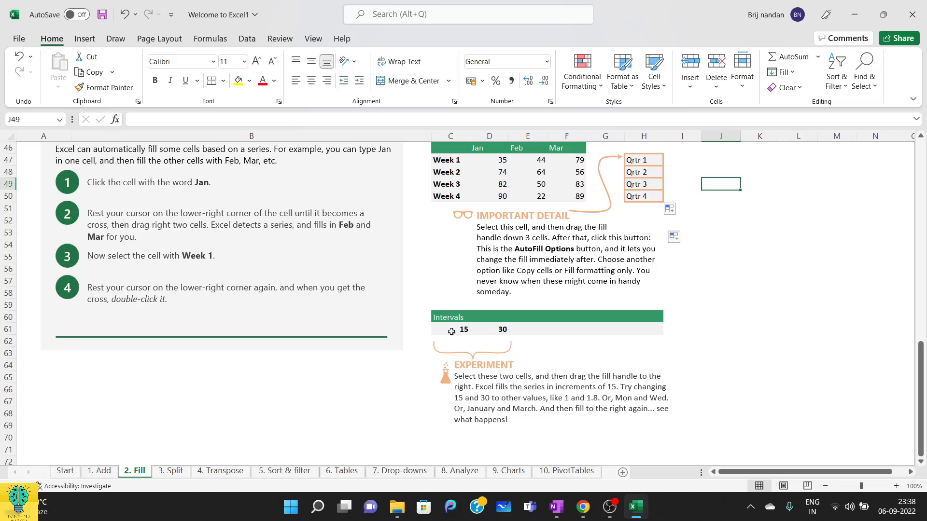
left_click_drag(451, 332, 502, 330)
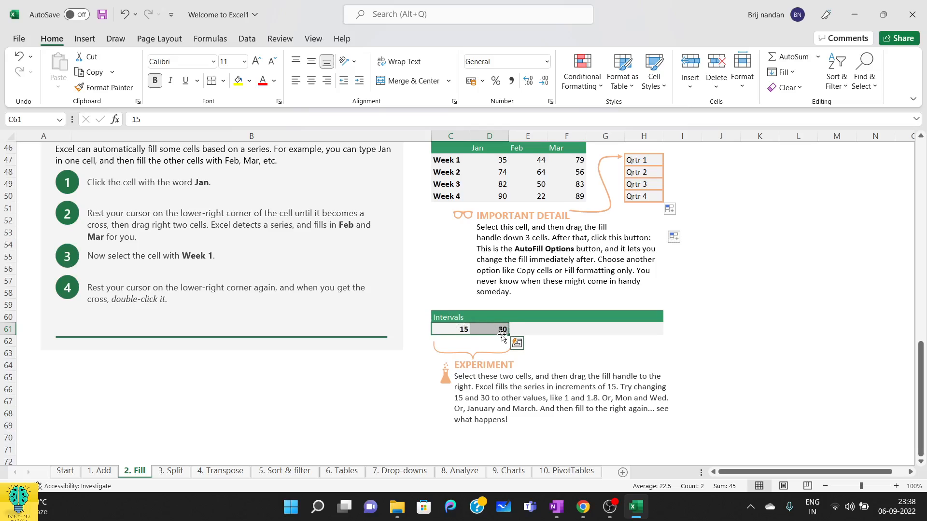
left_click_drag(508, 335, 659, 336)
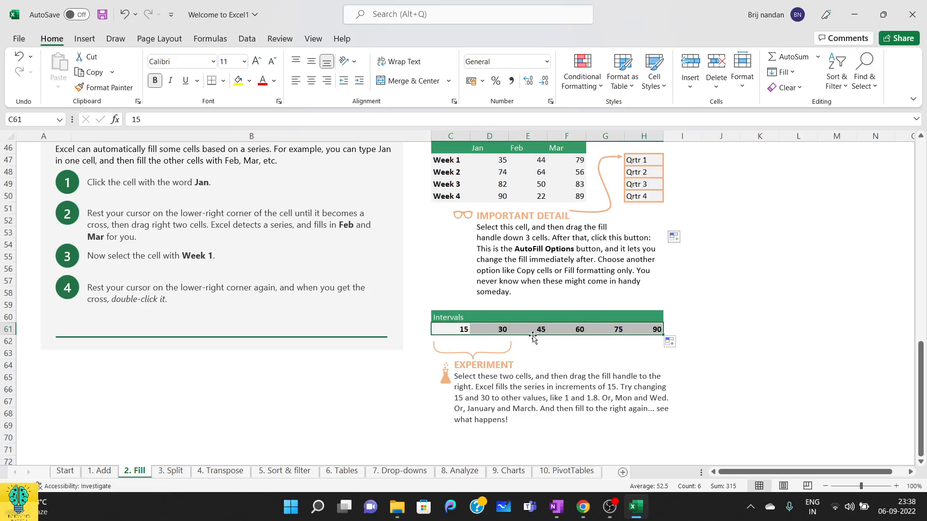
Return to the "Save time by filling cells automatically" section at the start of the Fill sheet.
left_click(473, 330)
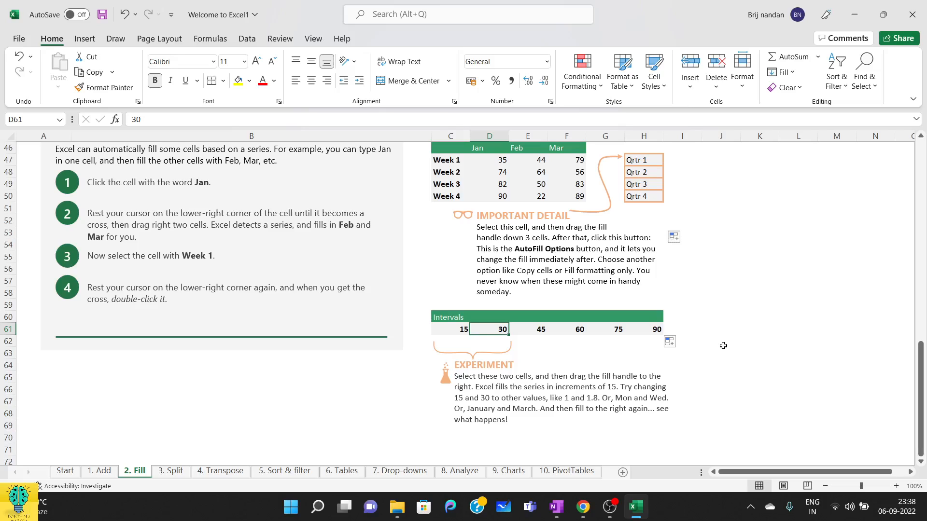
scroll(723, 346, "up", 15)
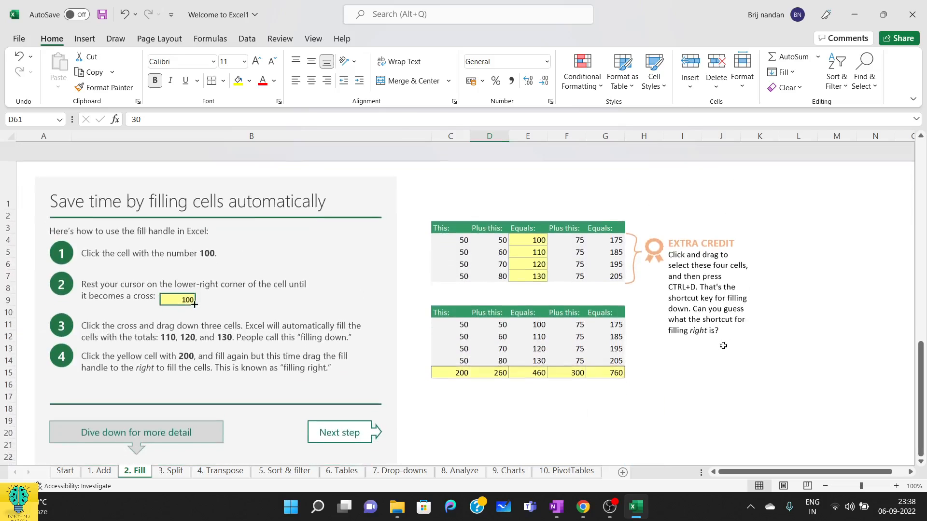